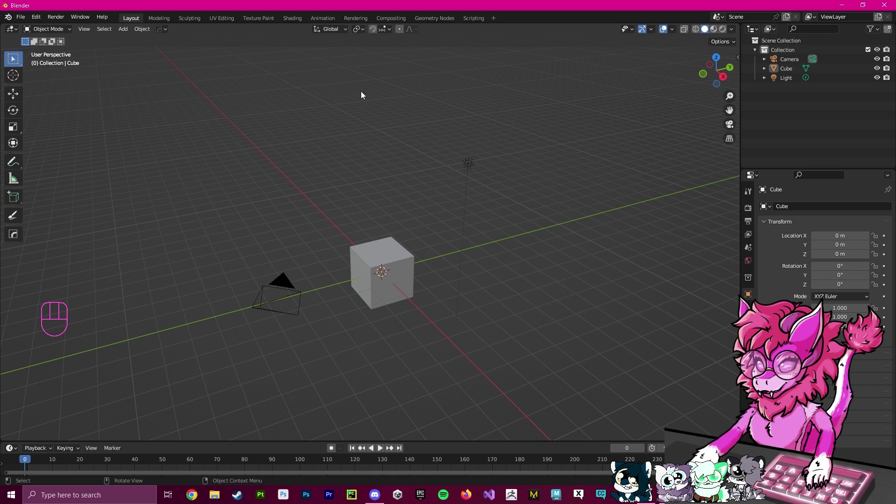
Switch to Steam, examine the available versions in Blender's beta participation settings, and return to Blender
click(588, 205)
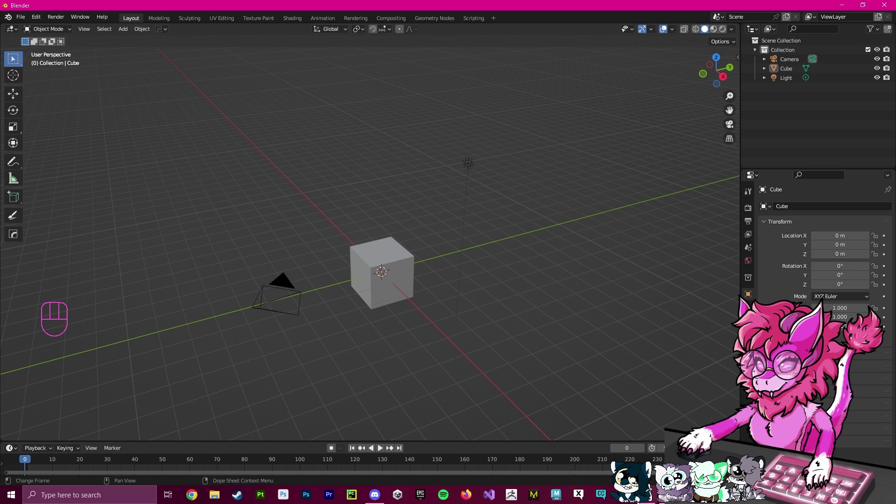
key(alt+Tab)
right_click(58, 280)
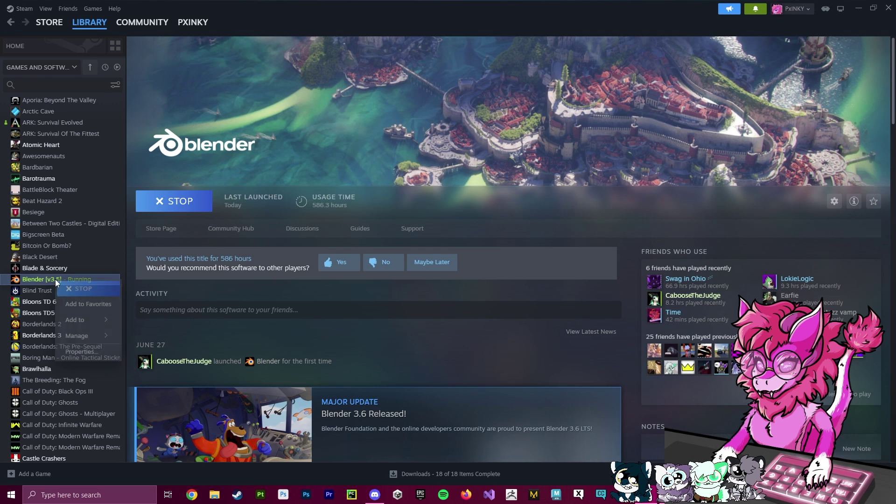
click(82, 352)
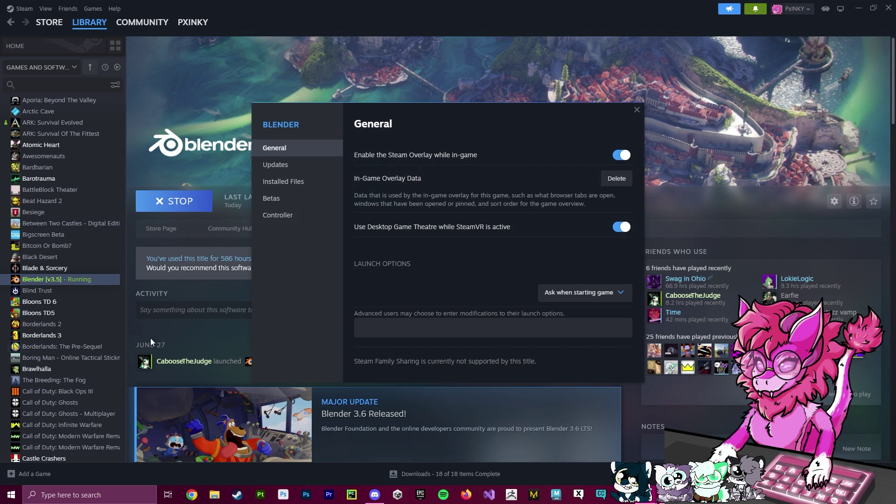
click(275, 205)
click(603, 172)
scroll(583, 270, down, 5)
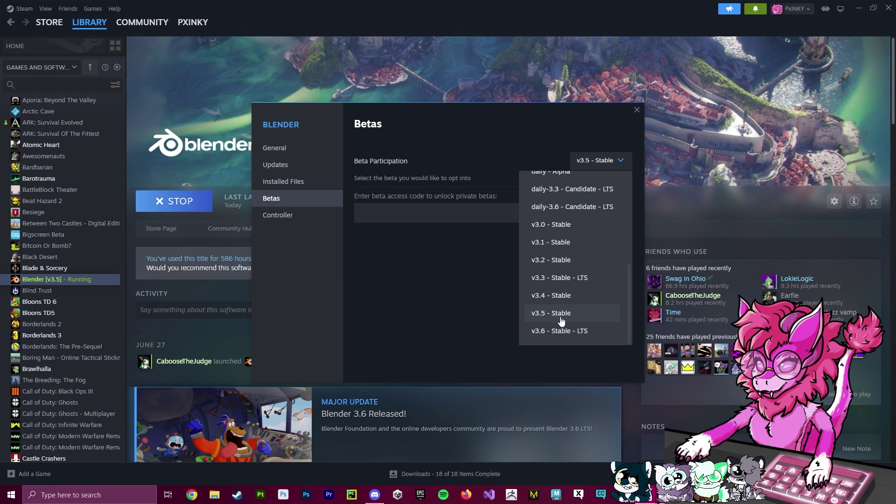
click(677, 198)
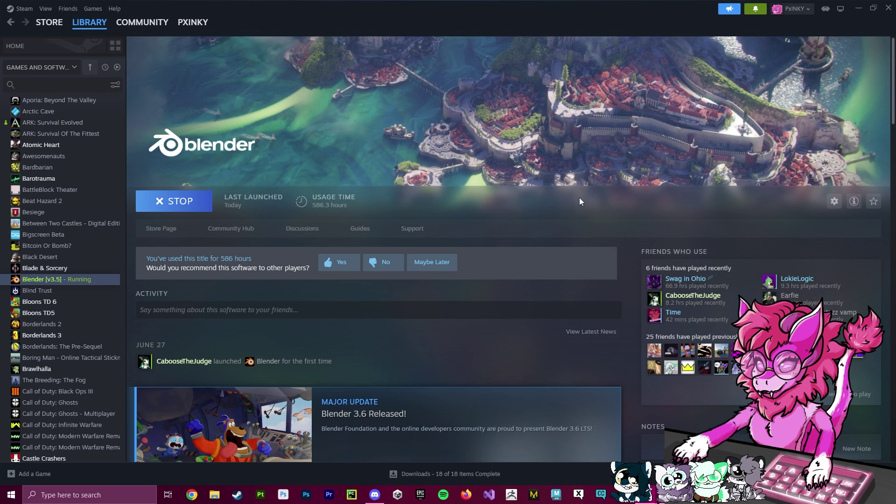
click(861, 9)
click(636, 110)
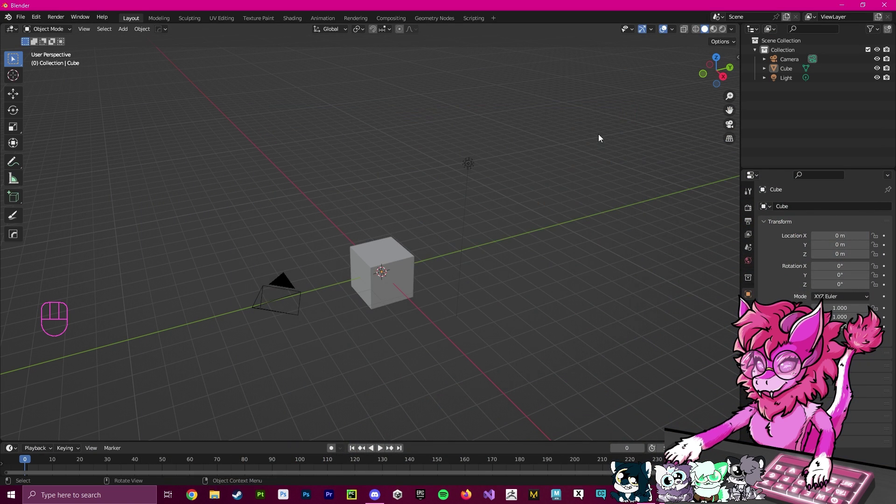
Delete the default camera, cube and light from the scene
shift+middle_drag(516, 250, 550, 224)
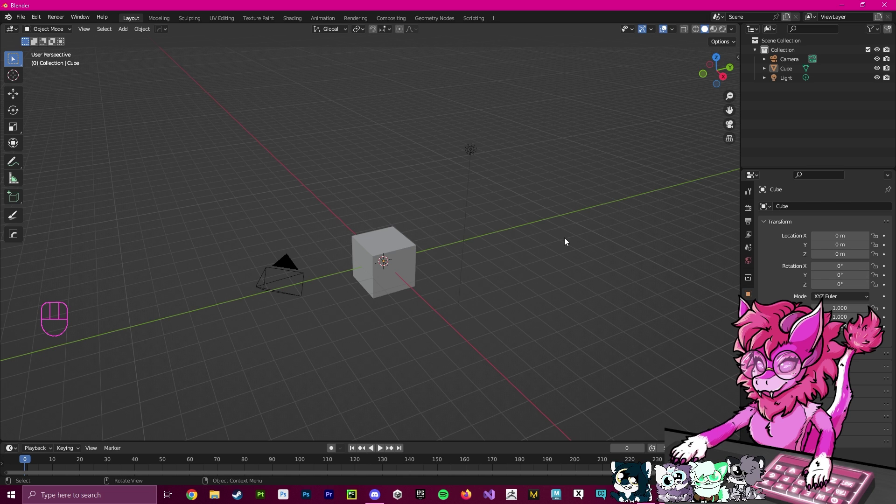
shift+middle_drag(564, 237, 556, 223)
key(a)
key(x)
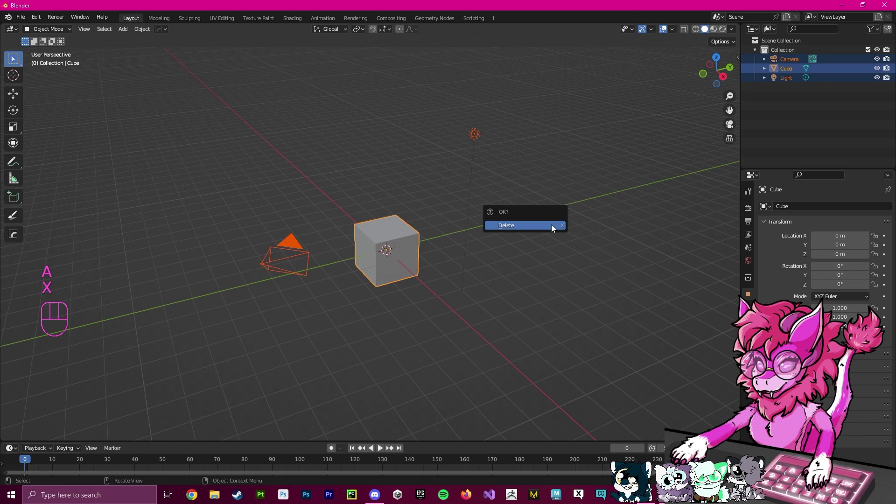
click(550, 225)
Import Hyenid_V1.11.fbx from the Video - Imports folder as FBX and hide its armature
click(21, 16)
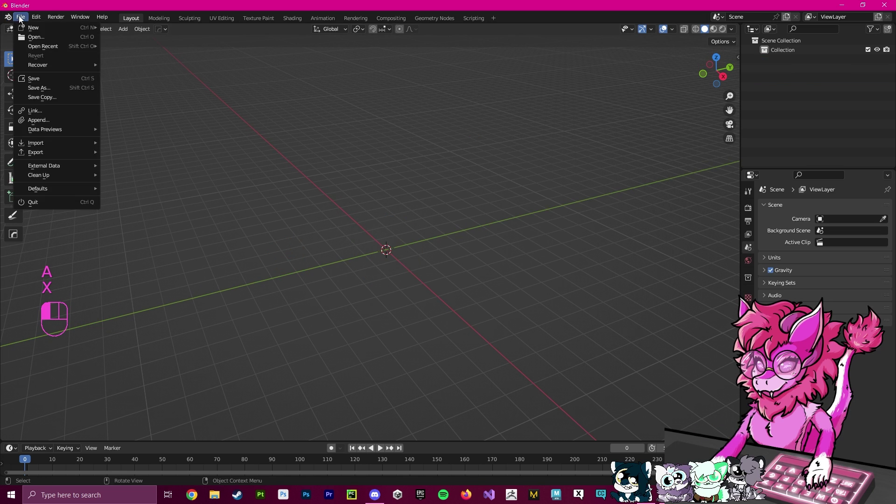
mouse_move(34, 146)
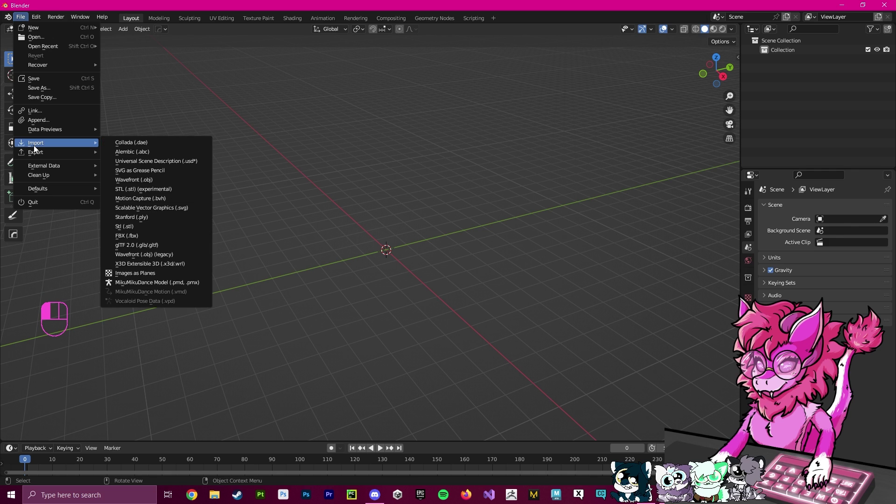
click(139, 235)
click(213, 259)
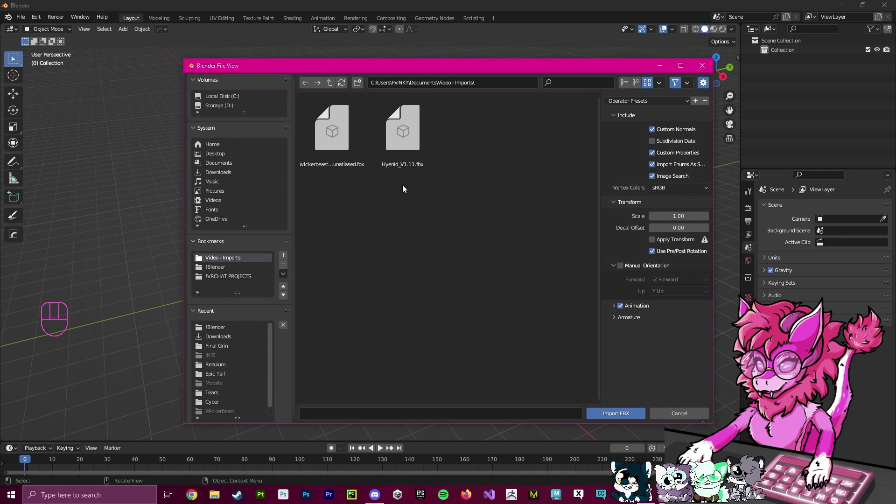
click(395, 128)
click(340, 148)
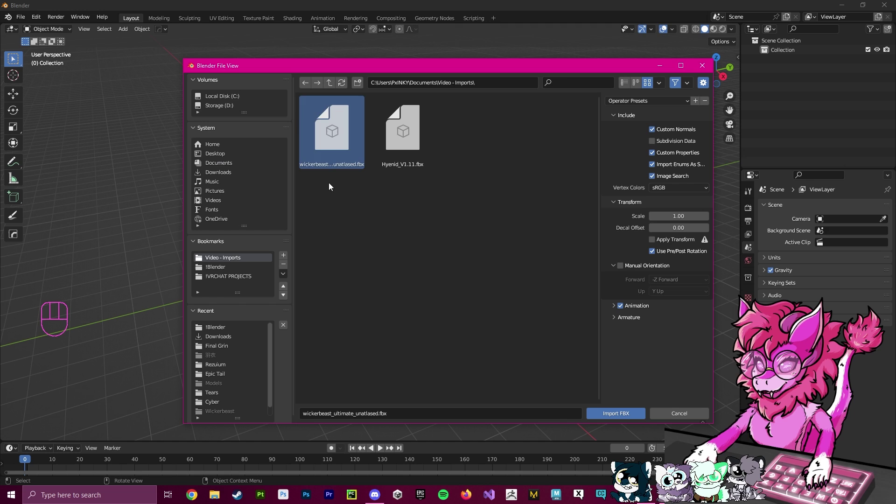
click(397, 151)
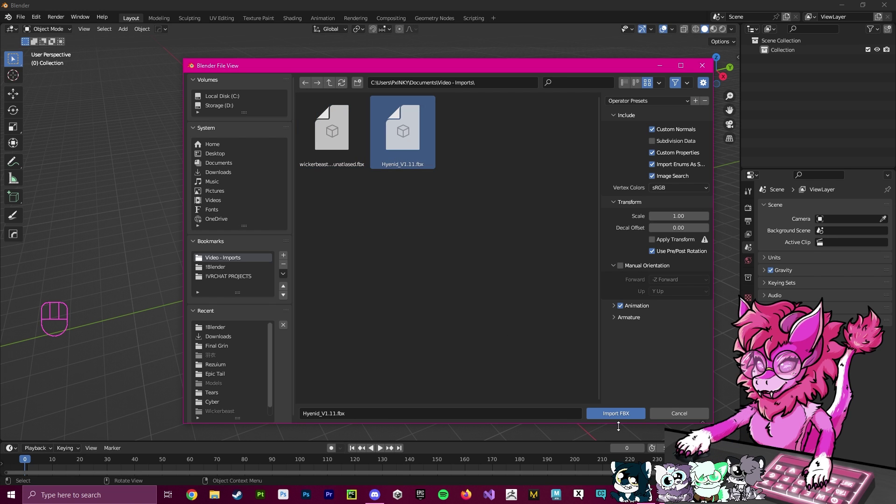
click(642, 412)
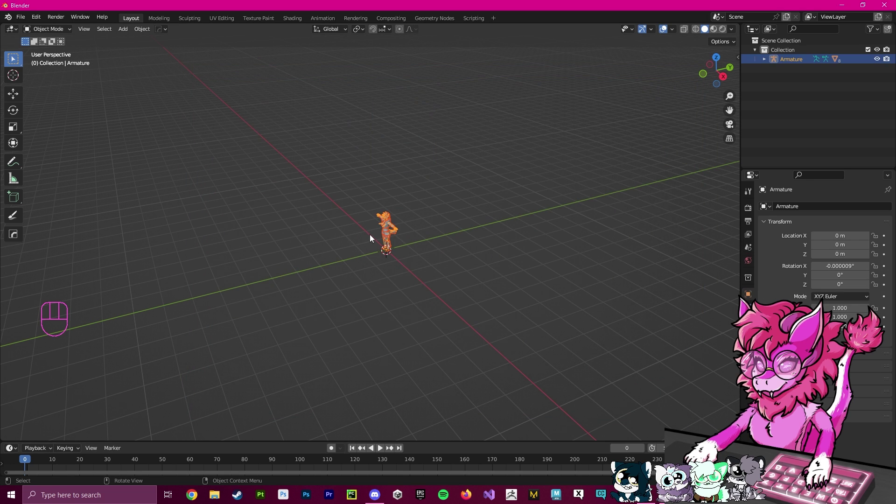
key(h)
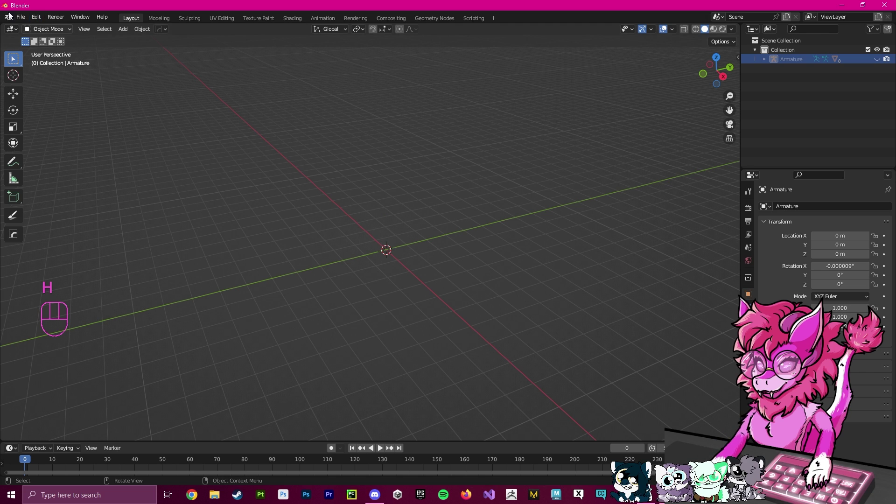
Import wickerbeast_ultimate_unatlased.fbx from the Video - Imports folder as FBX
click(56, 17)
click(21, 16)
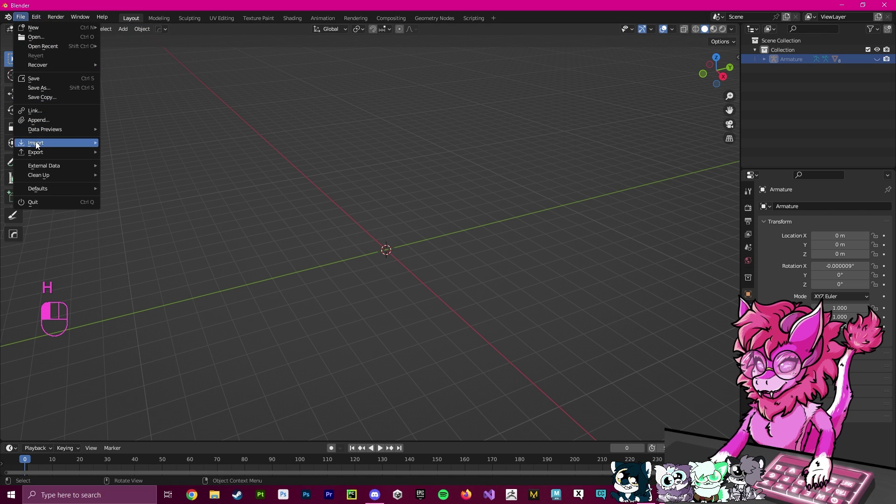
mouse_move(33, 143)
click(145, 239)
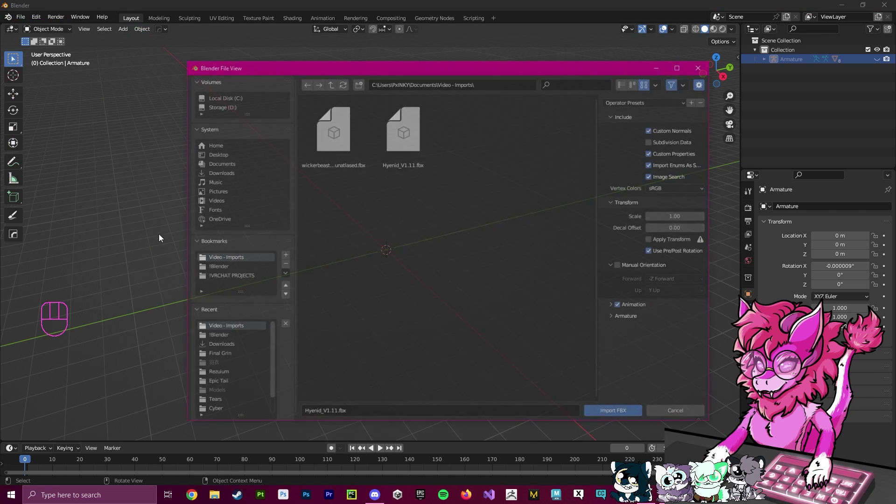
double_click(325, 150)
Select the wickerbeast's body mesh and enter Edit Mode on it
shift+middle_drag(432, 223, 429, 252)
middle_drag(429, 252, 410, 262)
middle_drag(411, 262, 430, 196)
scroll(426, 222, up, 5)
click(406, 173)
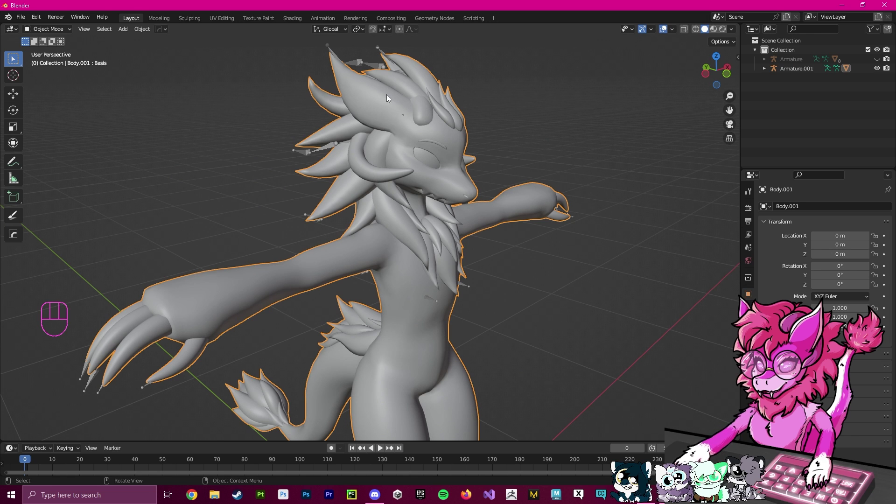
shift+middle_drag(387, 94, 503, 188)
scroll(523, 192, down, 3)
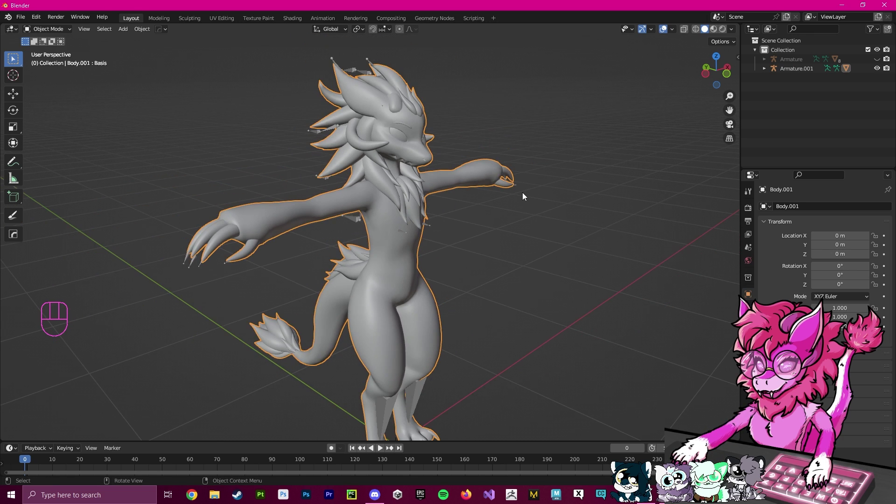
key(Tab)
click(501, 236)
mouse_move(504, 231)
middle_down()
mouse_move(512, 228)
mouse_move(498, 226)
middle_up()
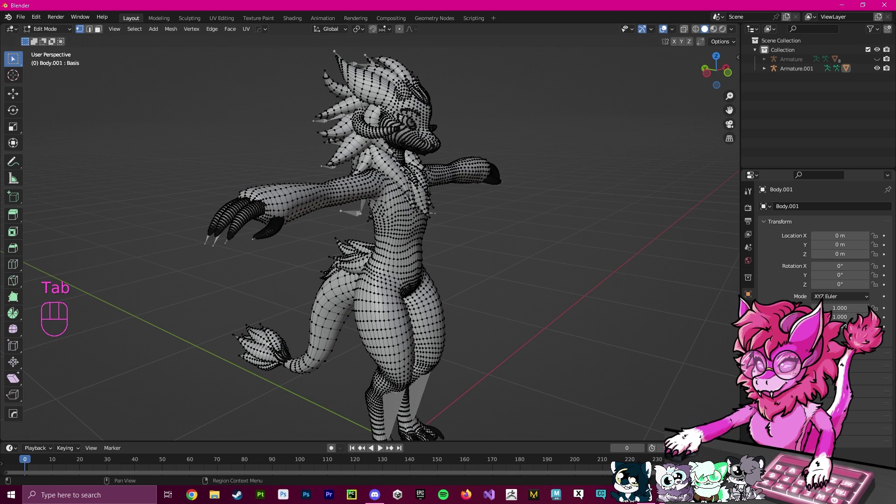
Select the mesh geometry assigned to the Body, Eyes and Horns & Claws materials
click(748, 373)
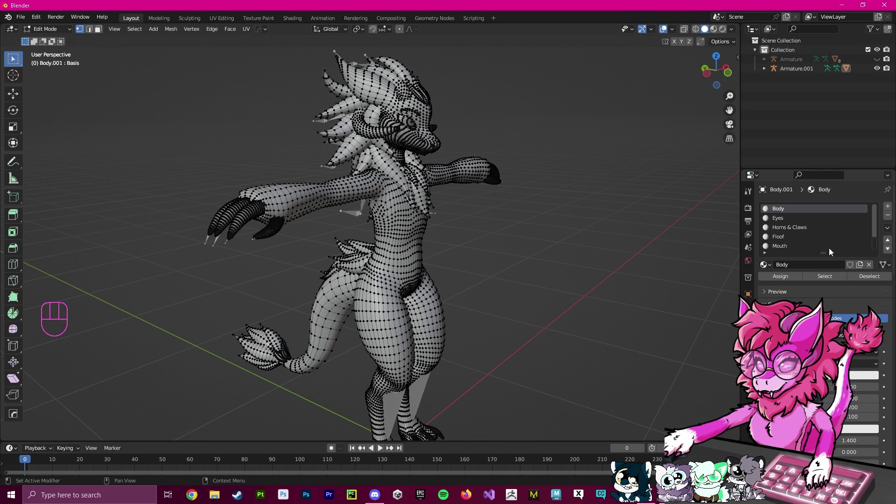
drag(826, 252, 826, 349)
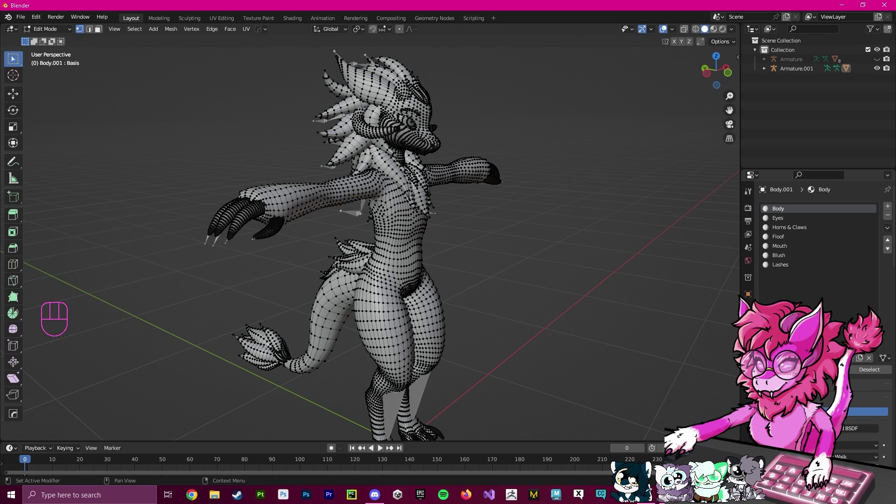
drag(824, 291, 823, 263)
click(824, 341)
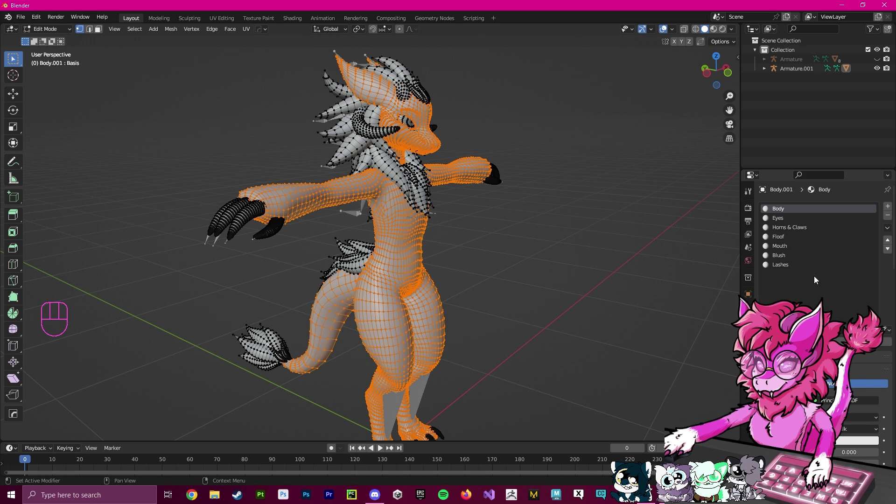
click(782, 217)
click(794, 228)
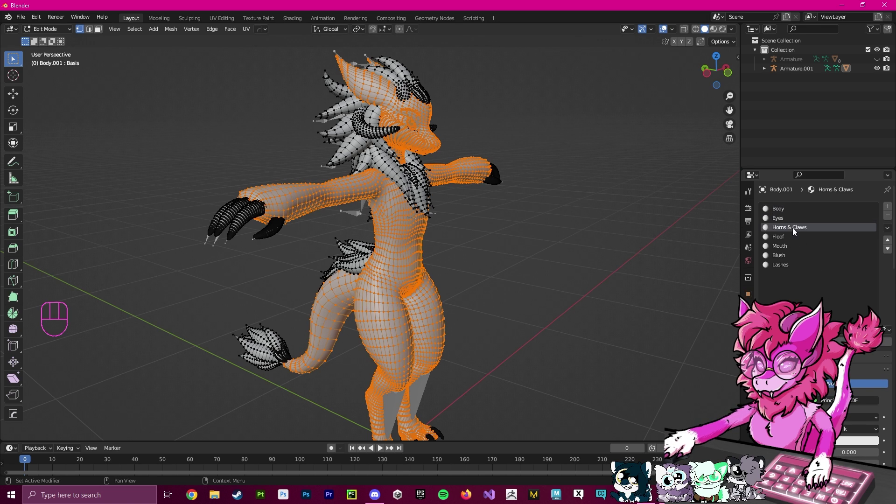
click(826, 341)
Deselect the linked geometry of the horns on the wickerbeast's head
shift+middle_drag(482, 220, 471, 253)
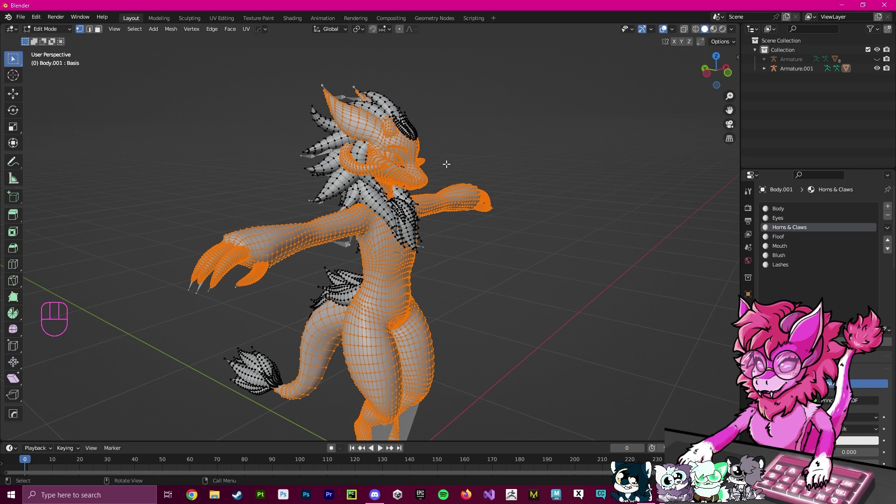
middle_drag(446, 165, 413, 156)
scroll(464, 144, up, 3)
shift+middle_drag(452, 133, 434, 213)
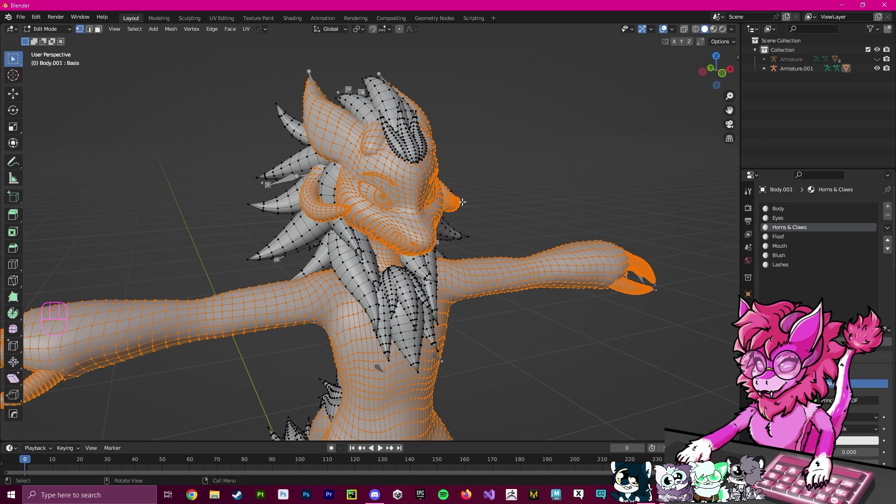
key(shift)
key(shift+l)
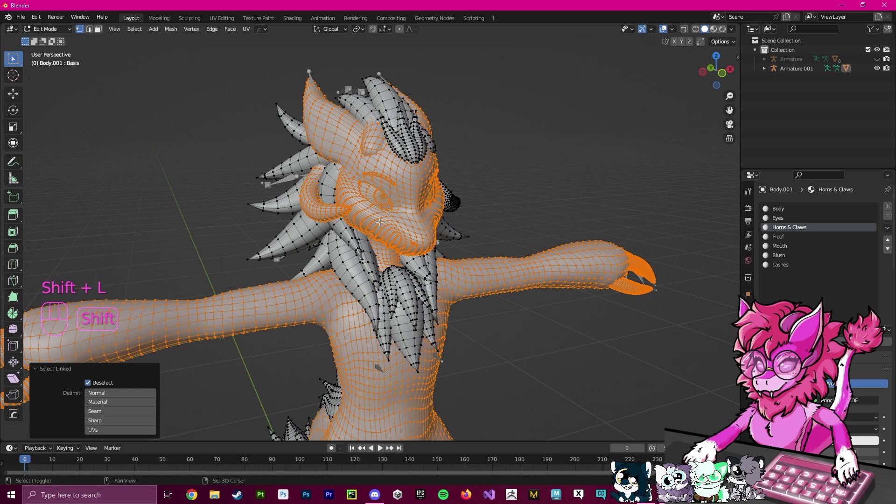
key(shift+l)
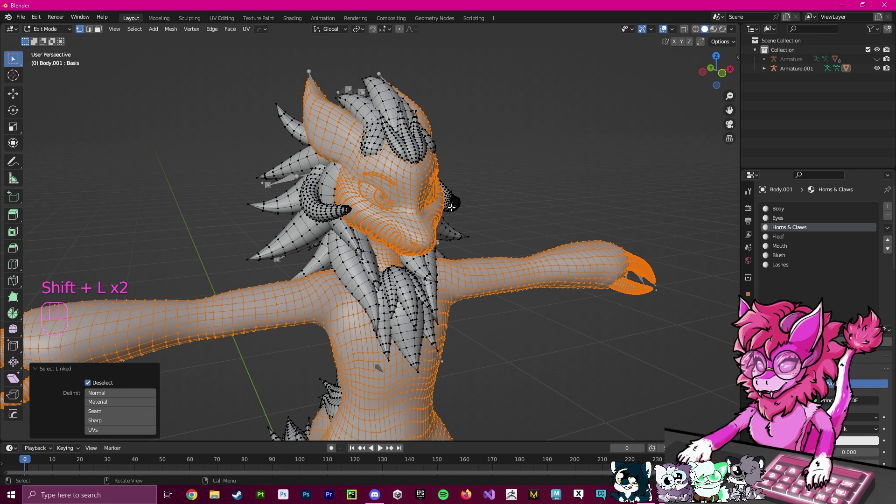
Add the Mouth, Blush and Lashes material geometry to the selection and delete all selected vertices
shift+middle_drag(397, 206, 446, 166)
scroll(415, 177, down, 1)
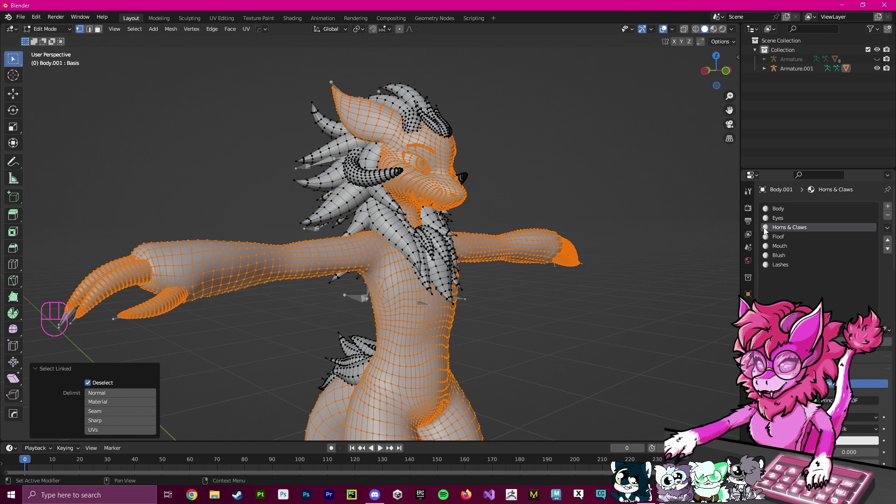
click(779, 237)
click(782, 247)
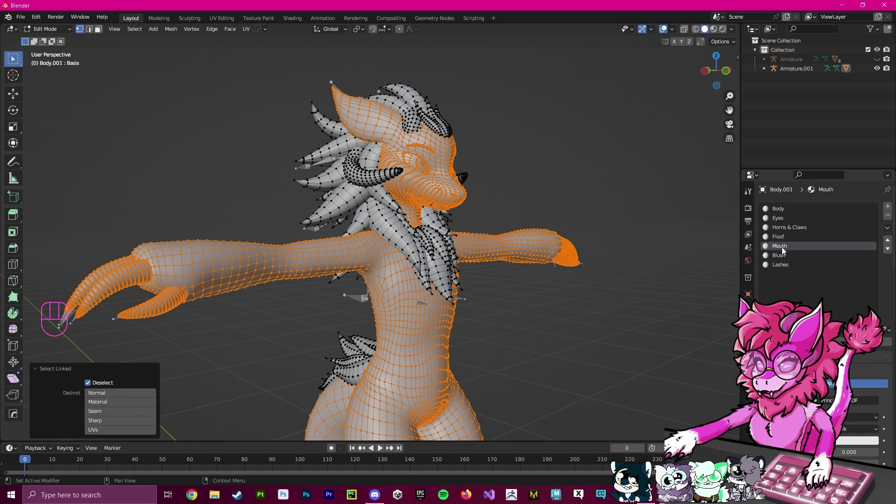
click(834, 341)
click(783, 257)
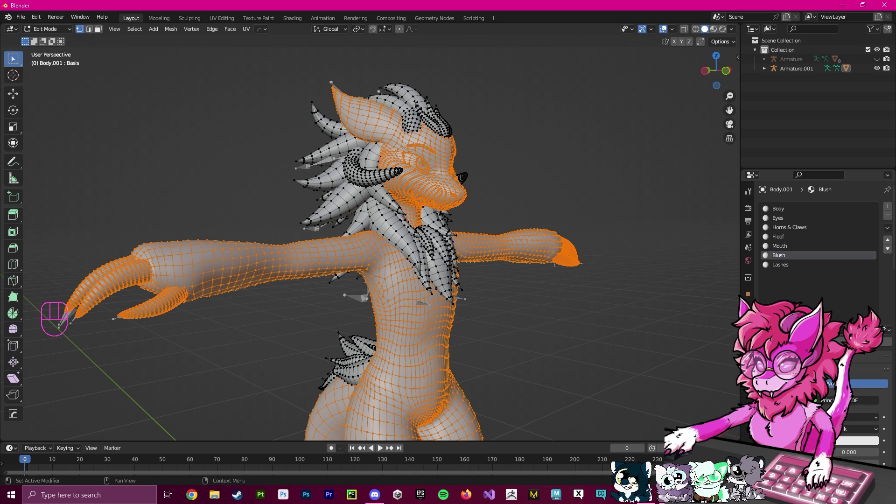
click(783, 265)
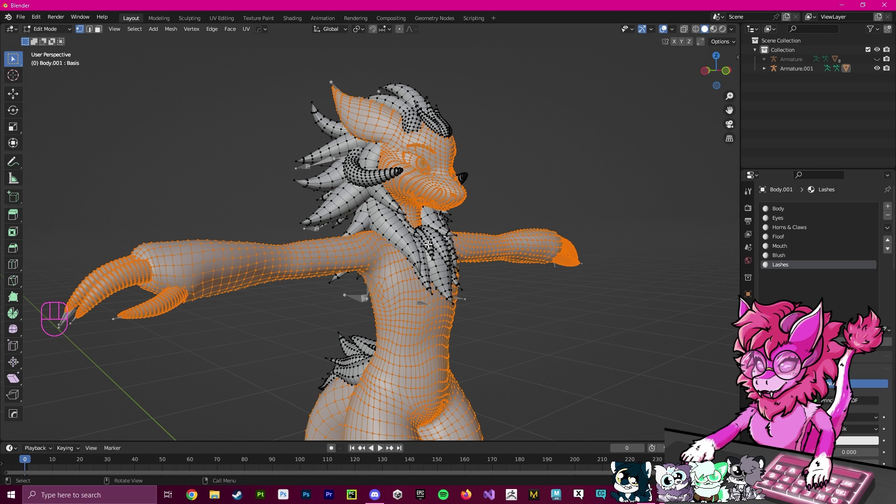
key(x)
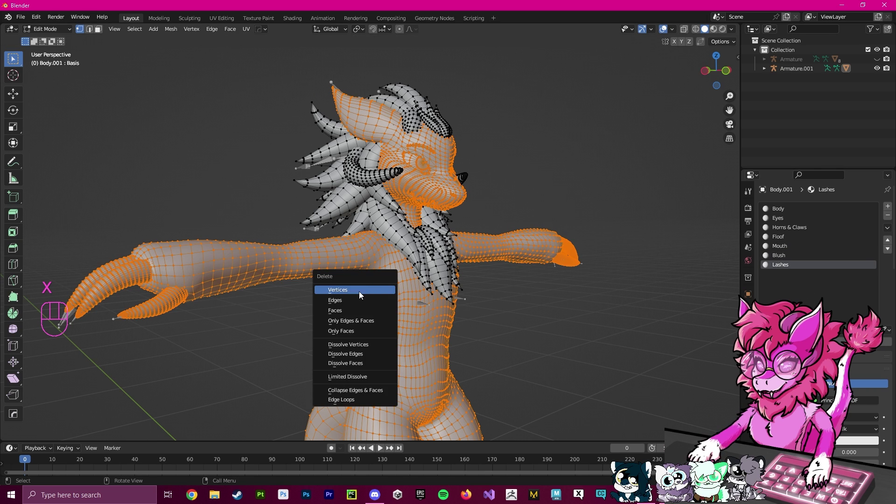
click(360, 291)
Delete the vertices of the tail tuft and the lower back fluff, leaving the head and neck fluff, and return to Object Mode
middle_drag(359, 291, 220, 288)
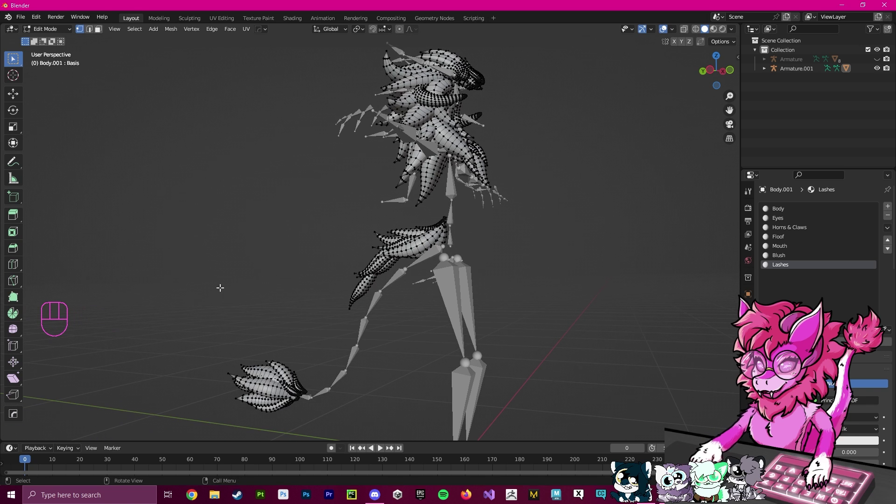
click(710, 70)
click(684, 31)
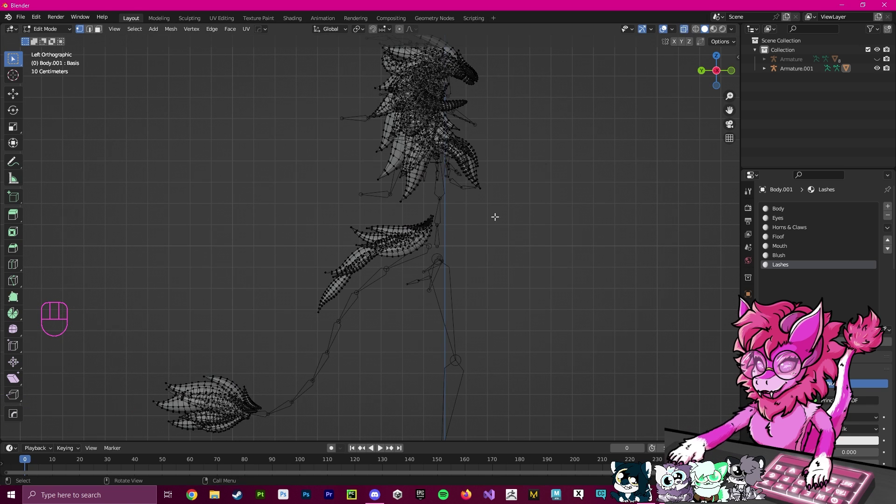
shift+middle_drag(494, 216, 601, 146)
drag(221, 275, 440, 394)
shift+middle_drag(559, 199, 407, 229)
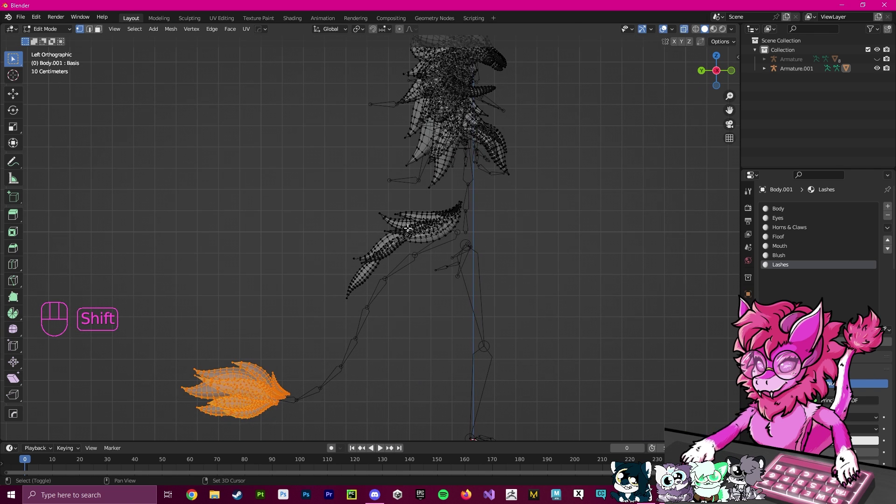
shift+drag(323, 198, 516, 325)
scroll(370, 345, down, 1)
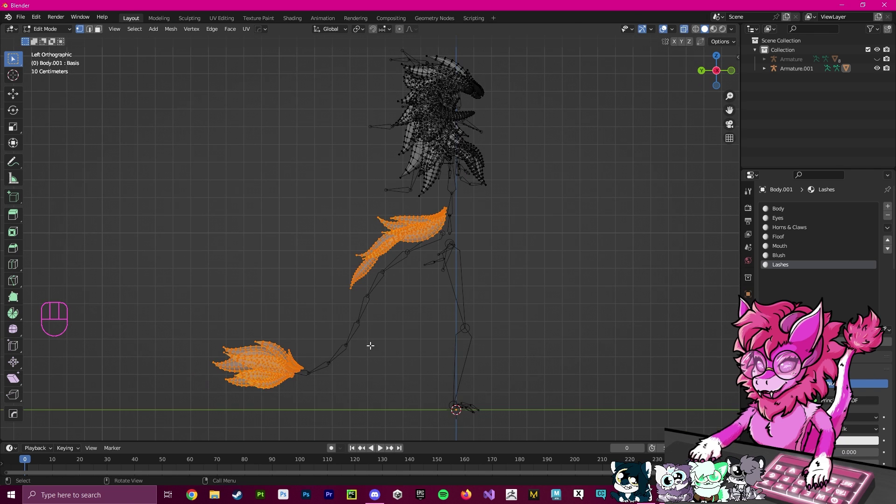
key(x)
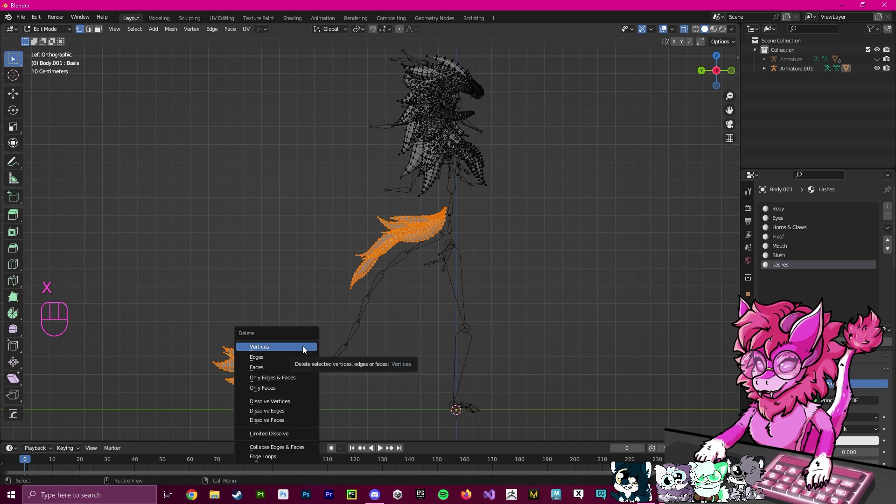
click(303, 346)
middle_drag(309, 344, 482, 279)
key(Tab)
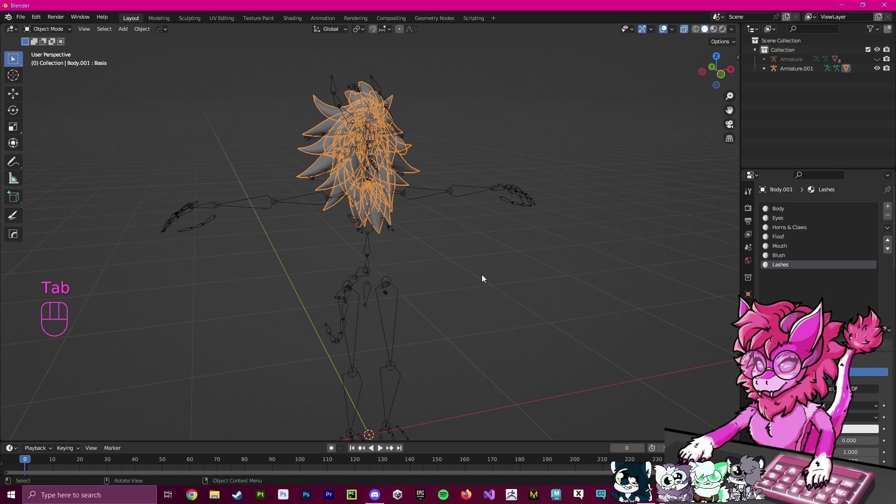
Turn off X-ray and select the wickerbeast's armature
click(41, 28)
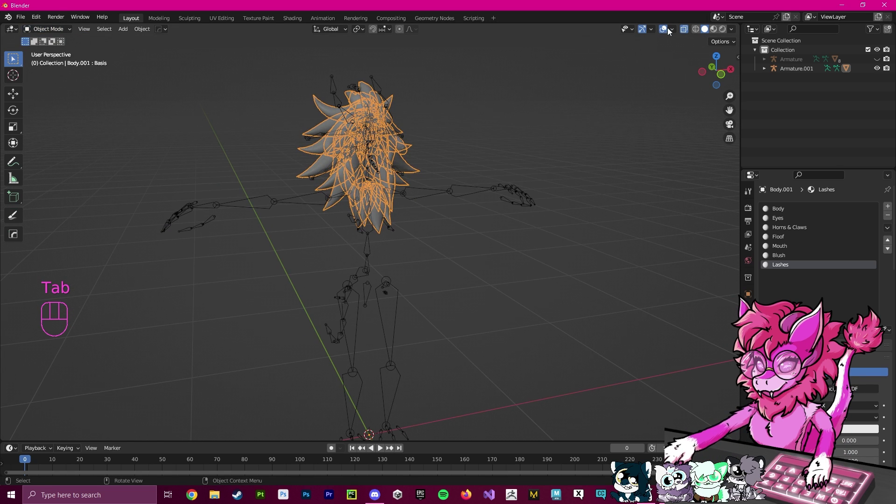
click(685, 29)
click(477, 176)
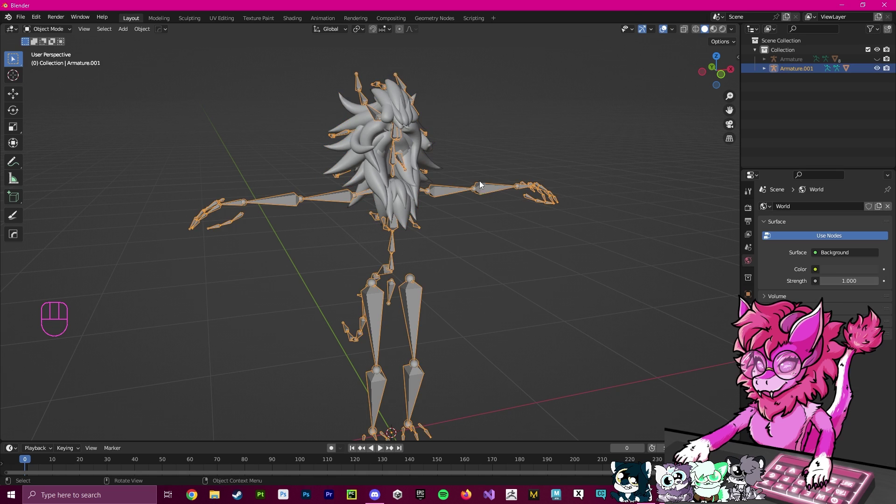
Try rotating and moving the right shoulder bone in Pose Mode, undo the changes and return to Object Mode
click(44, 26)
click(43, 58)
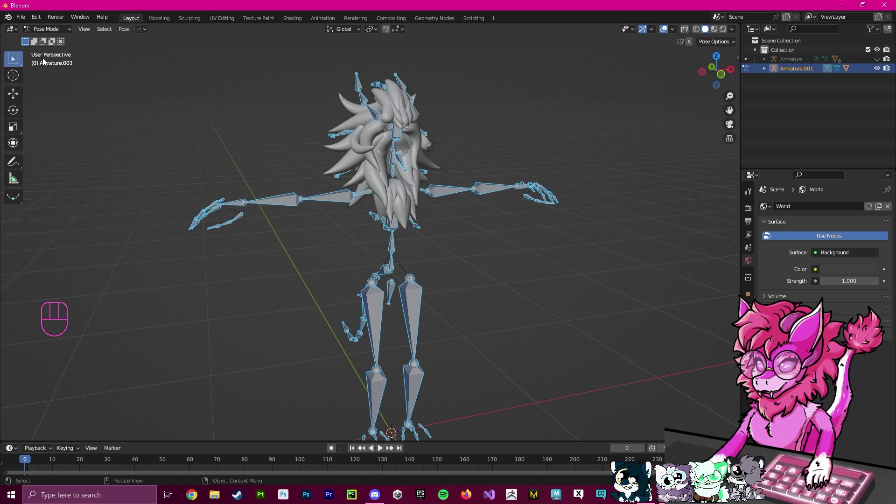
click(367, 195)
key(r)
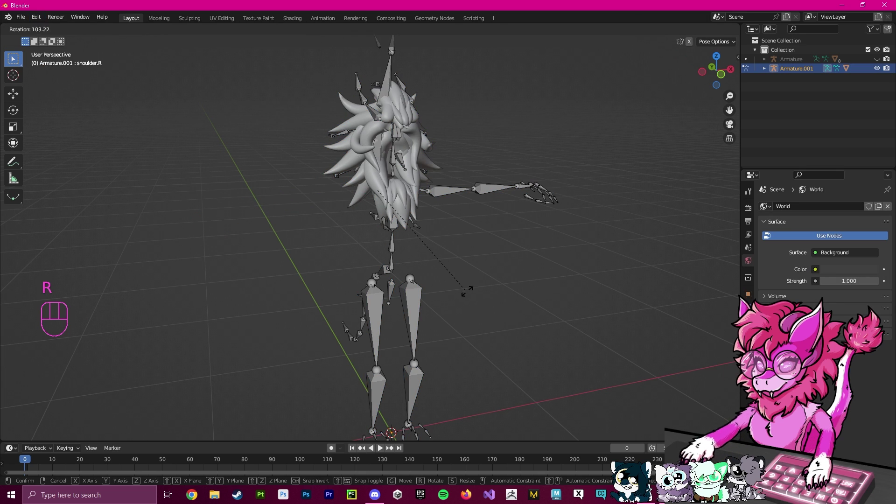
click(497, 155)
key(g)
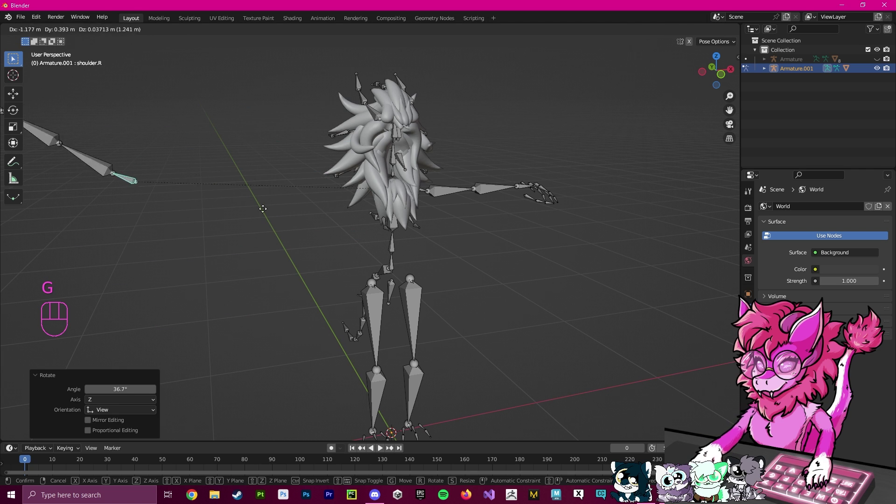
right_click(346, 215)
key(ctrl+z)
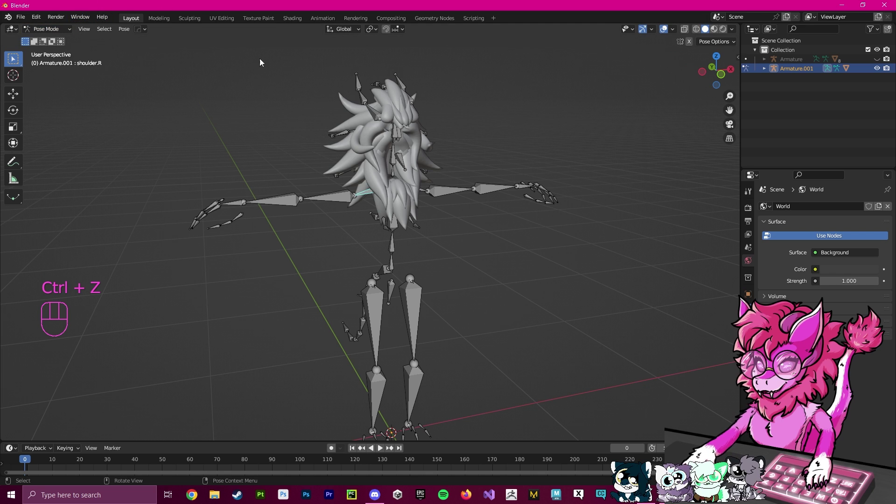
click(47, 29)
click(49, 41)
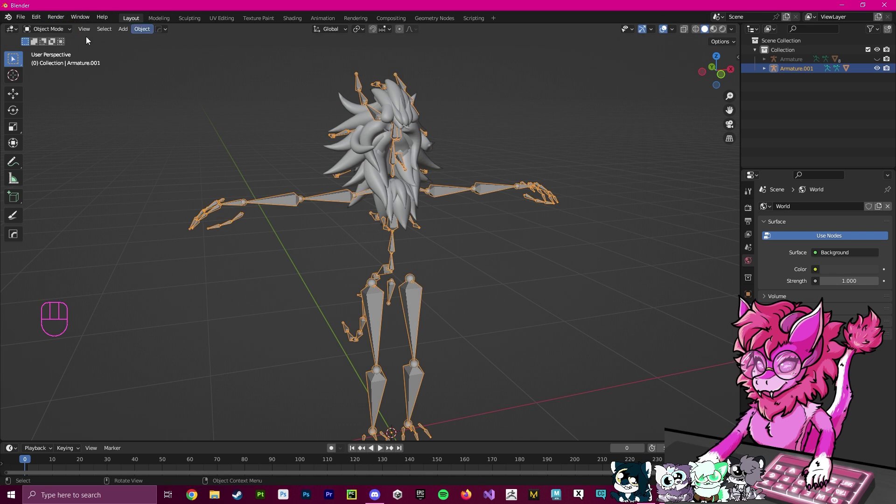
Enter Edit Mode on the wickerbeast armature and delete the right shoulder, arm and hand bones
click(301, 191)
click(340, 190)
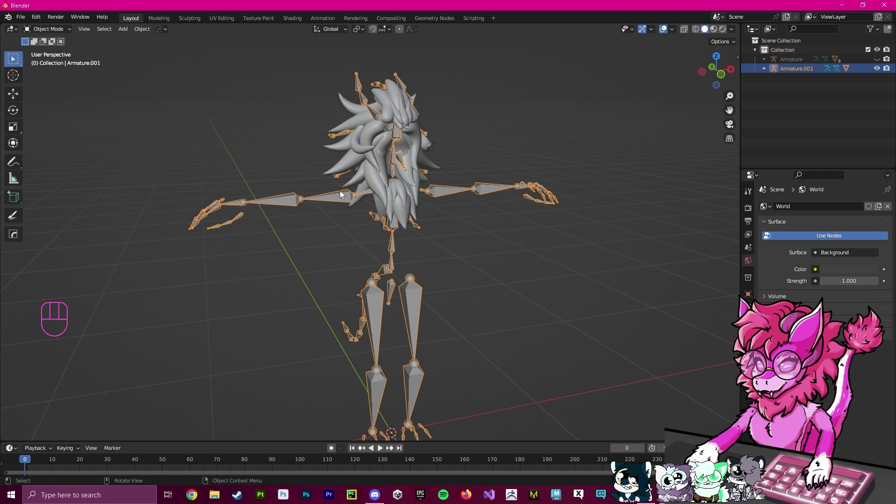
key(Tab)
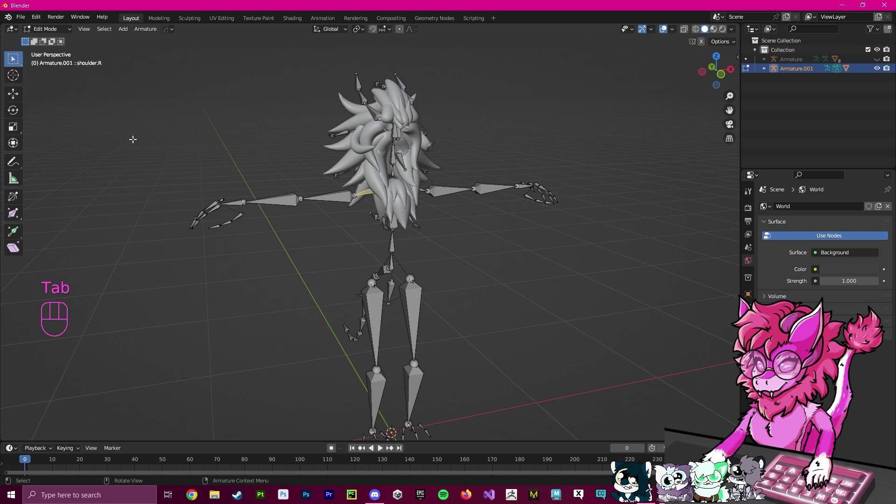
shift+drag(192, 186, 349, 245)
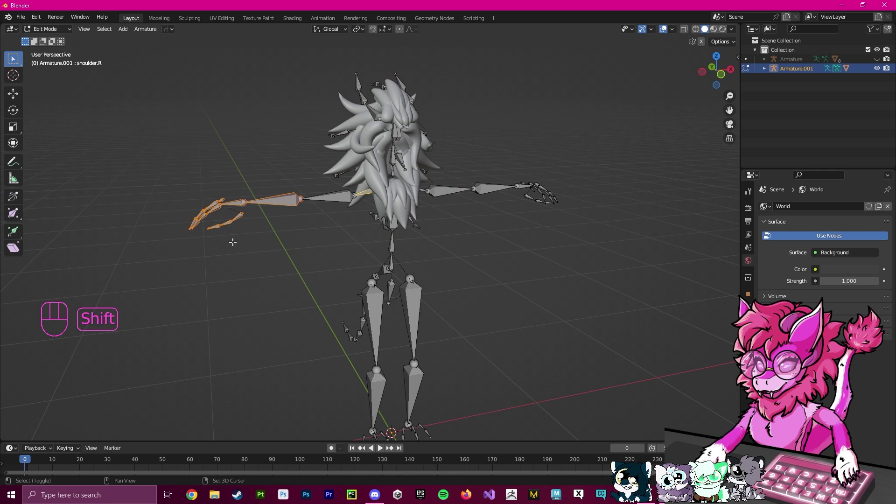
shift+click(324, 195)
key(x)
Delete the left arm, hand and shoulder bones from the armature
click(495, 194)
drag(559, 205, 436, 184)
key(x)
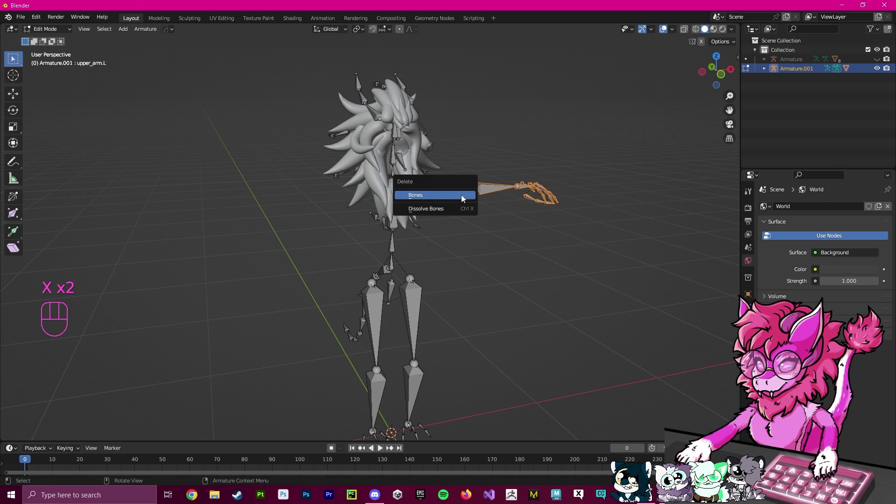
click(462, 198)
click(425, 192)
key(x)
click(424, 192)
Delete the leg, tail, hip and spine bones below the chest bone
middle_drag(424, 192, 232, 240)
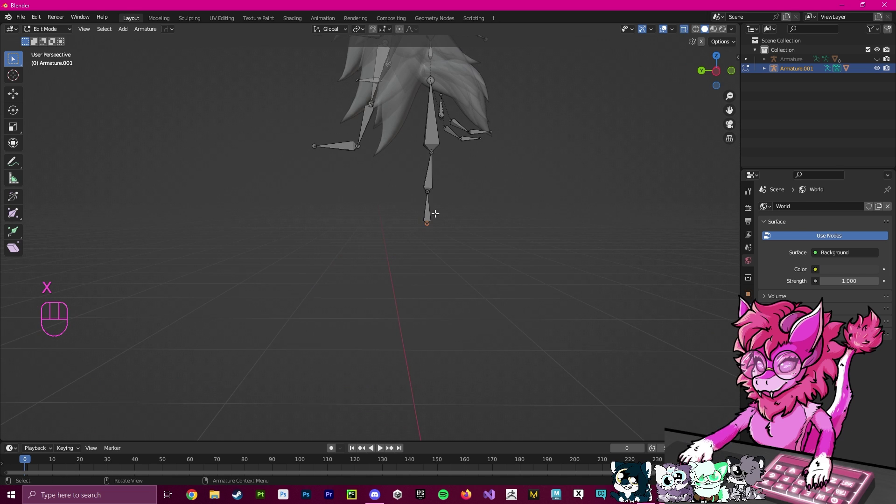
key(x)
click(435, 214)
shift+click(415, 235)
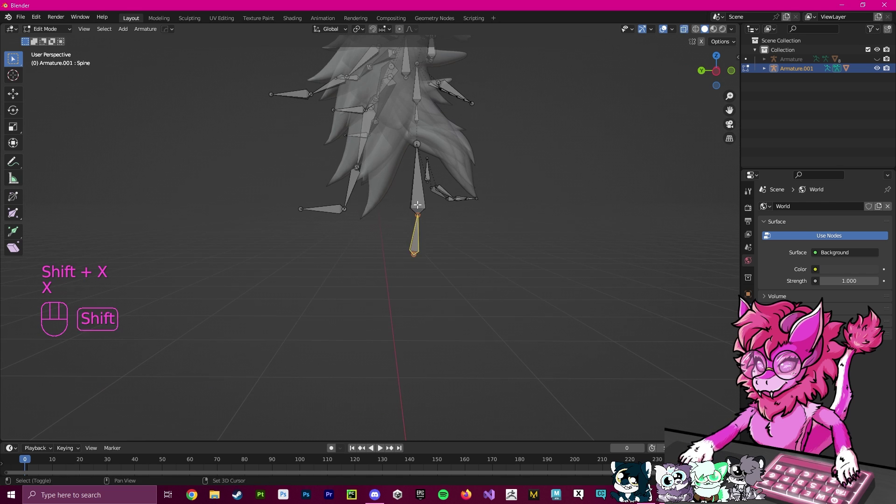
key(x)
Delete the unneeded small bones in front of the chest and in the face
shift+click(455, 193)
middle_drag(455, 193, 390, 225)
drag(402, 236, 475, 278)
key(x)
click(474, 281)
key(x)
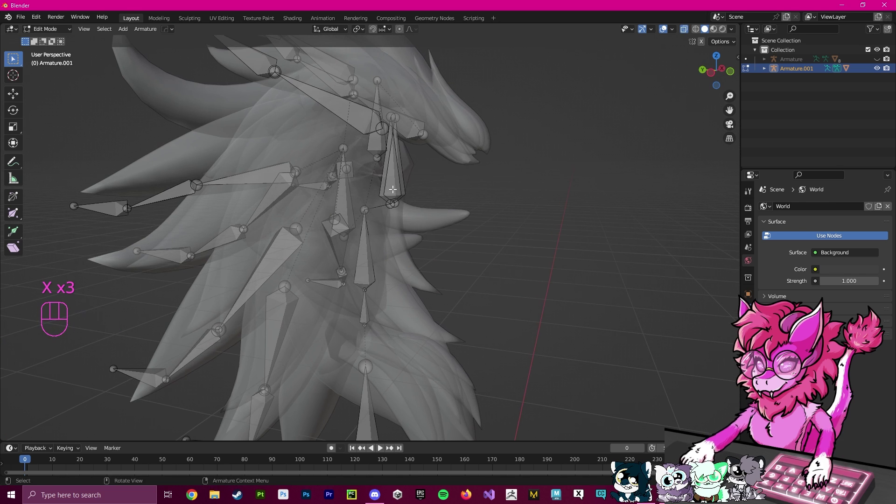
click(394, 166)
key(x)
Select the left and right ear bones together with the leftover bone in the middle of the head and delete them
shift+middle_drag(394, 166, 394, 283)
click(350, 231)
shift+click(329, 154)
shift+middle_drag(329, 154, 252, 220)
shift+click(262, 191)
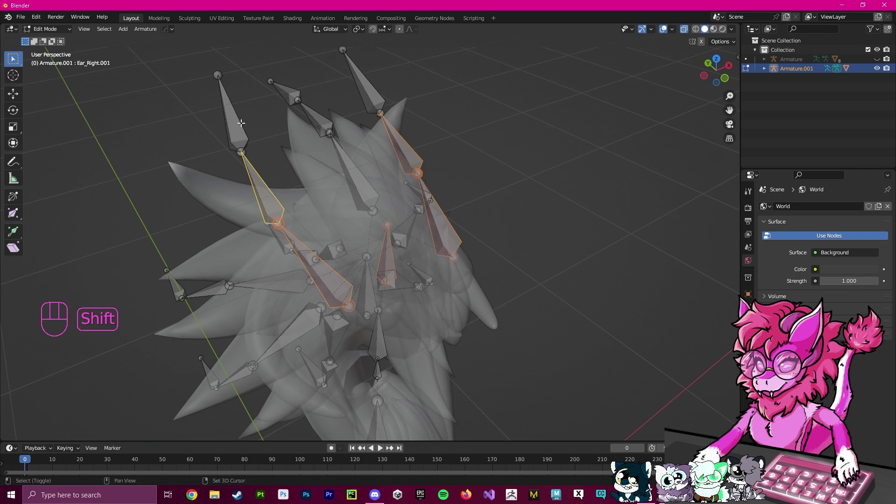
shift+click(366, 89)
key(x)
middle_drag(374, 140, 510, 190)
click(507, 236)
Select the head bone to check the remaining bones, return to Object Mode and deselect the armature
scroll(486, 210, down, 3)
middle_drag(458, 232, 443, 201)
scroll(448, 251, down, 1)
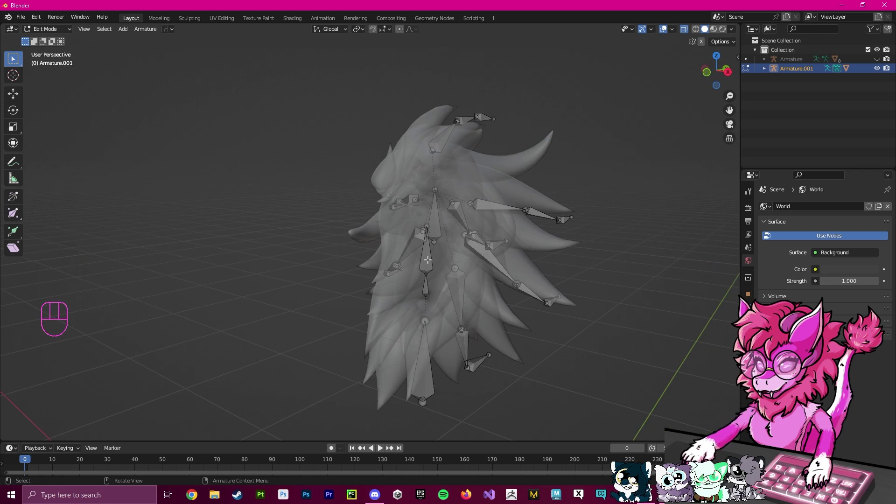
click(428, 261)
shift+middle_drag(477, 282, 450, 231)
middle_drag(188, 265, 556, 236)
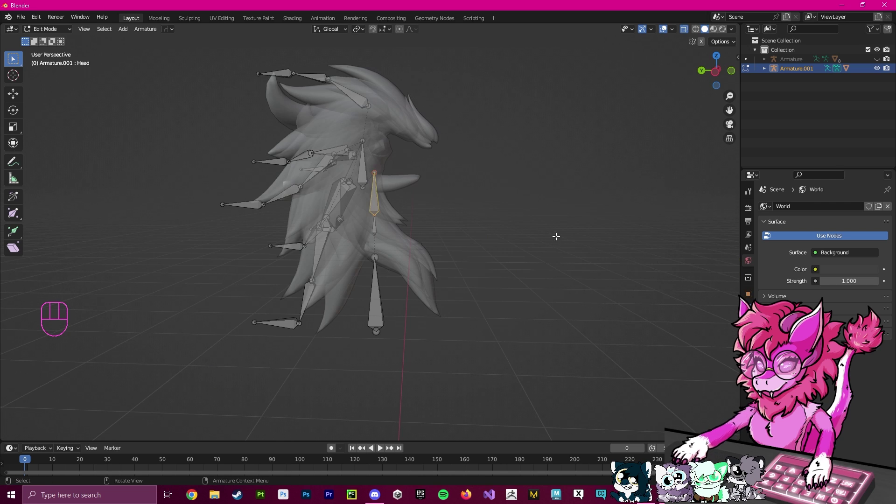
click(45, 29)
click(56, 39)
click(526, 142)
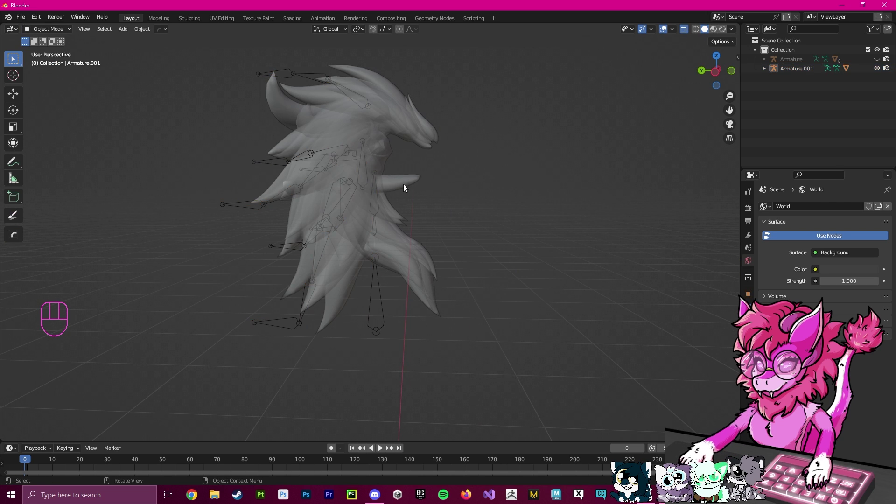
Switch the viewport back to solid display without X-ray and select the reduced wickerbeast armature
scroll(479, 217, down, 2)
scroll(479, 221, down, 6)
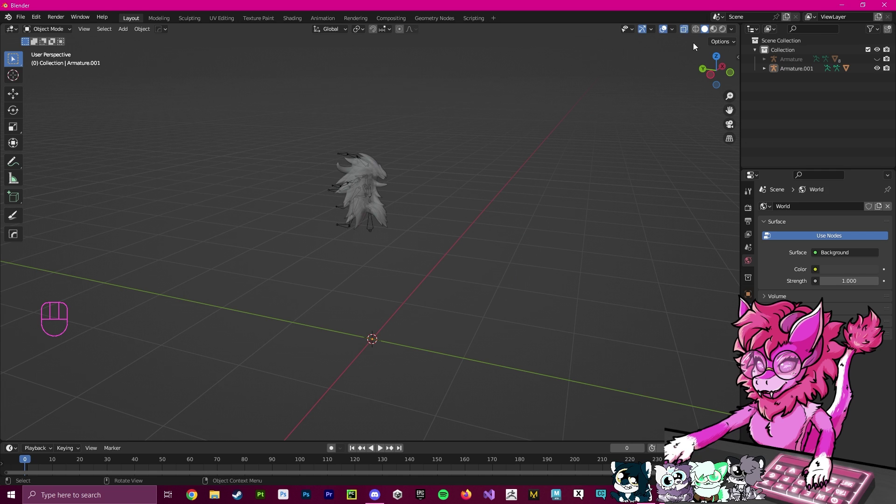
scroll(356, 166, up, 5)
click(391, 183)
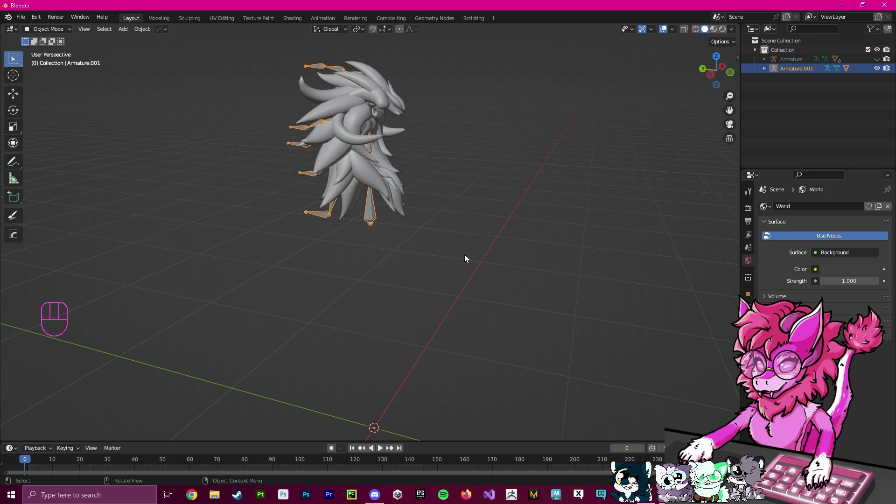
middle_drag(465, 258, 603, 175)
key(s)
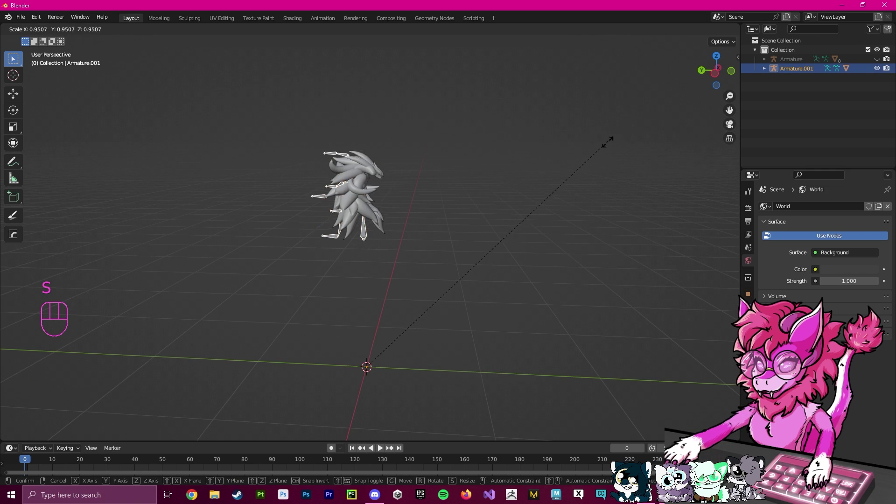
right_click(358, 366)
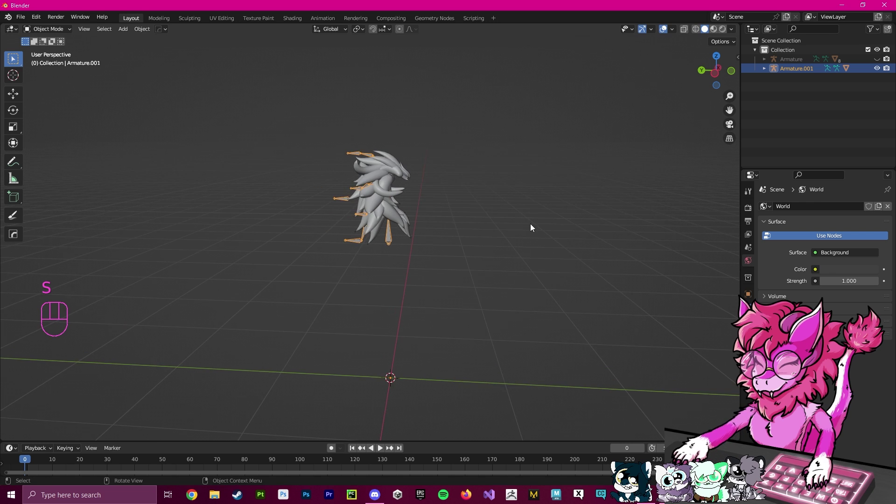
Select all vertices of the fluff and horns mesh in Edit Mode, snap the 3D cursor to the selection and return to Object Mode
scroll(530, 224, up, 2)
shift+middle_drag(530, 224, 287, 325)
middle_drag(478, 234, 385, 214)
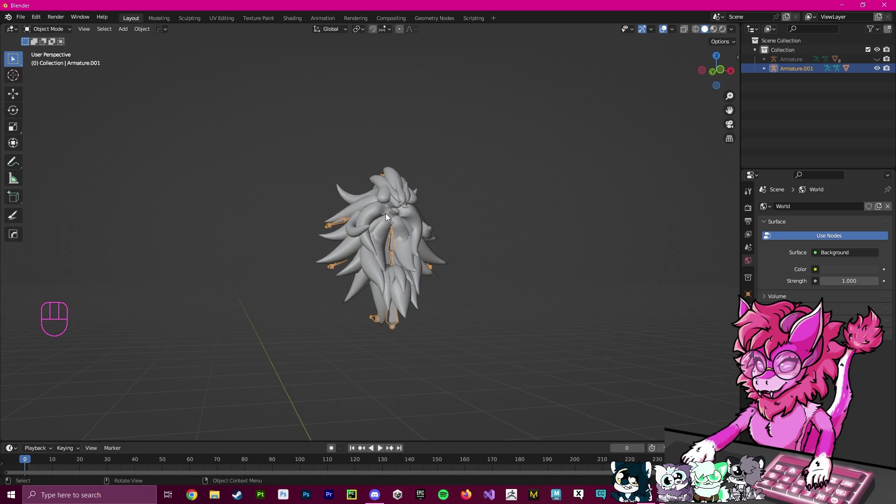
scroll(463, 227, up, 4)
middle_drag(463, 227, 550, 227)
click(415, 136)
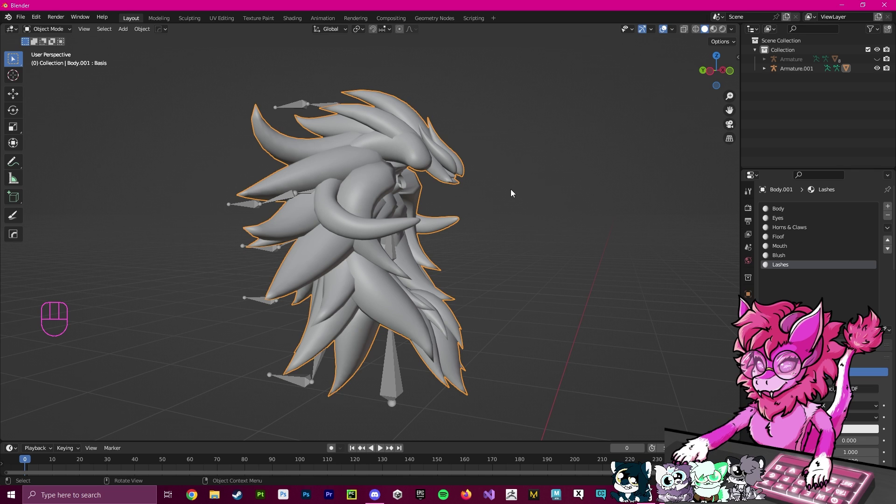
key(Tab)
key(a)
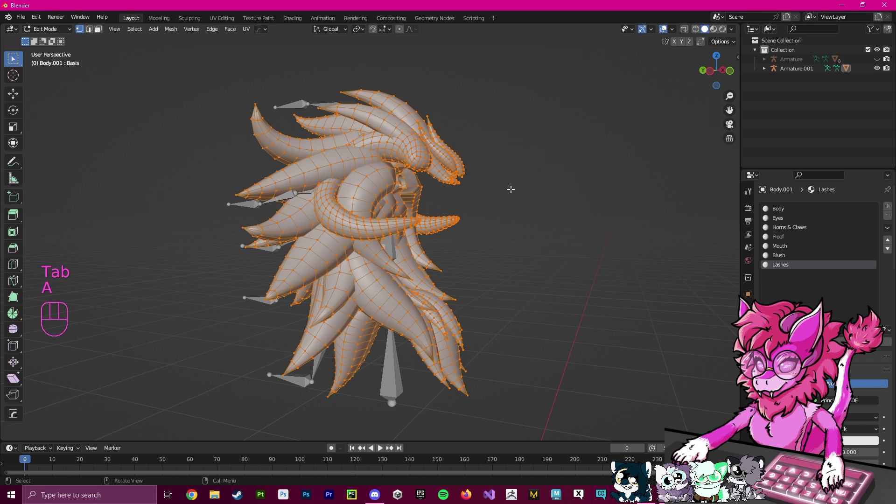
key(shift+s)
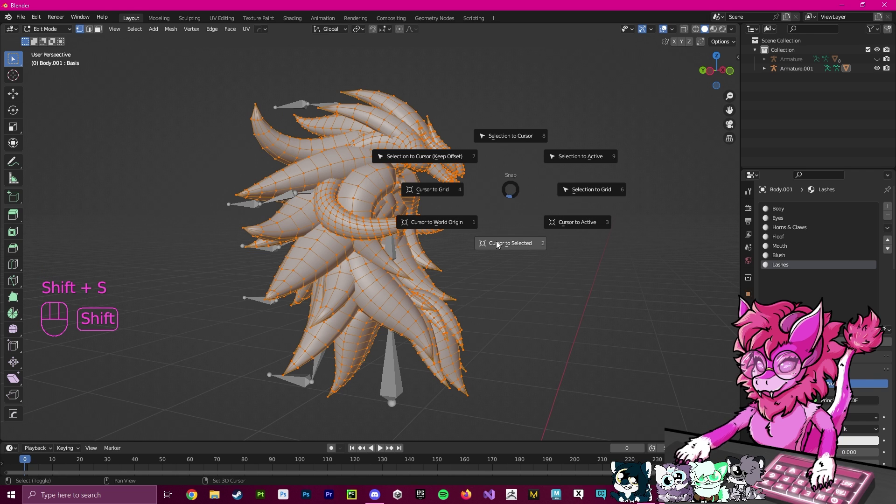
click(518, 242)
middle_drag(518, 242, 419, 220)
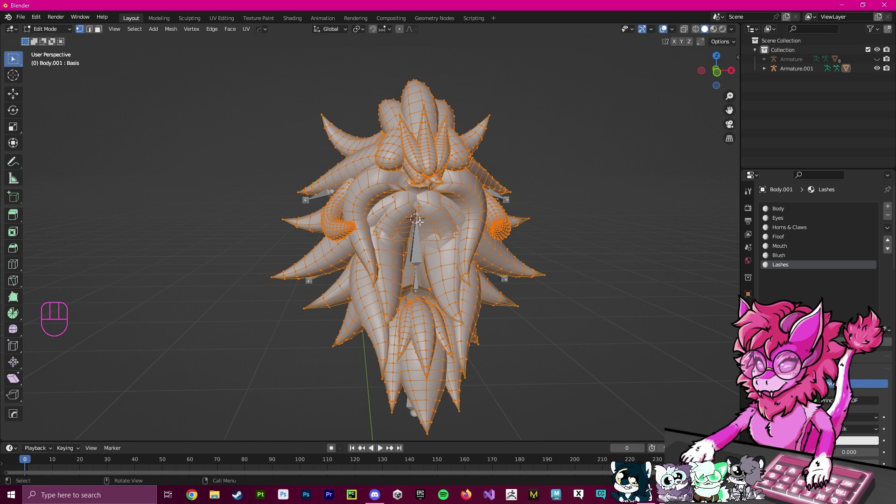
middle_drag(484, 342, 429, 193)
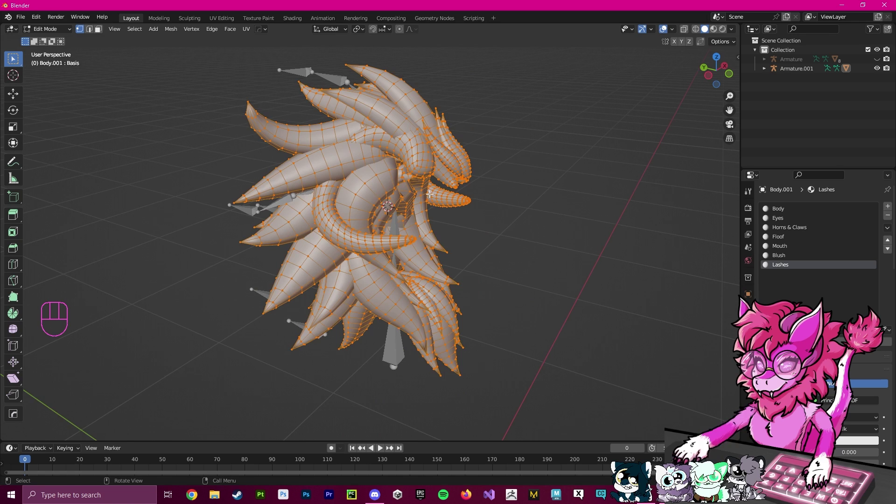
key(Tab)
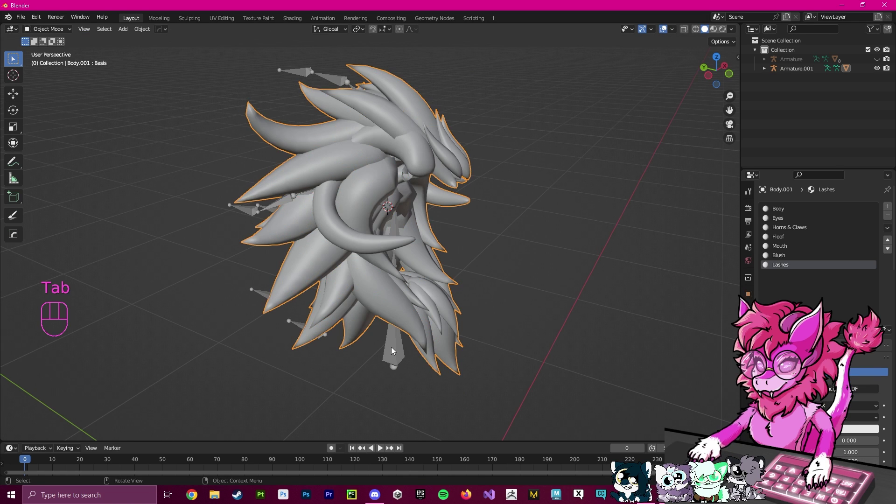
Select the reduced wickerbeast armature and set its origin to the 3D cursor
click(391, 347)
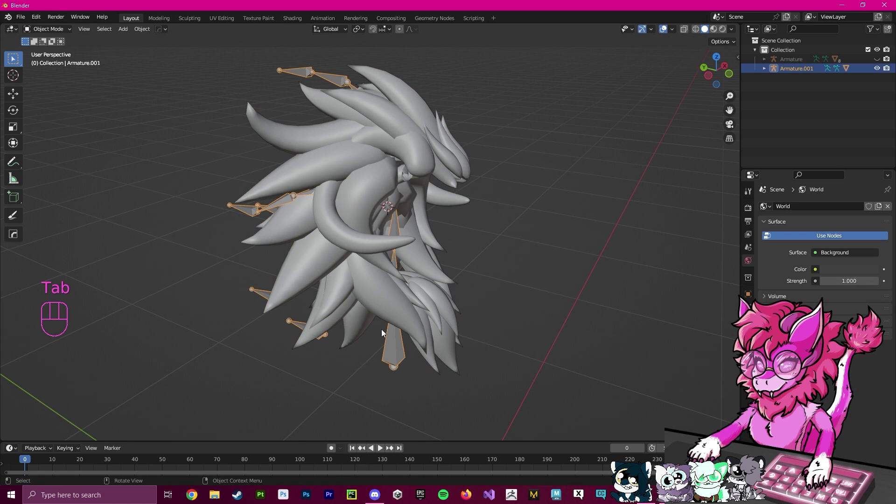
click(146, 29)
mouse_move(159, 50)
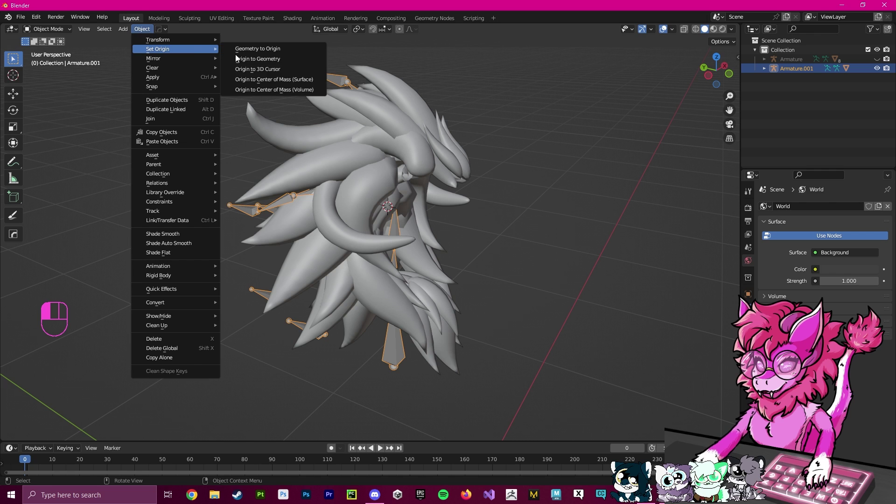
click(261, 69)
middle_drag(488, 242, 550, 171)
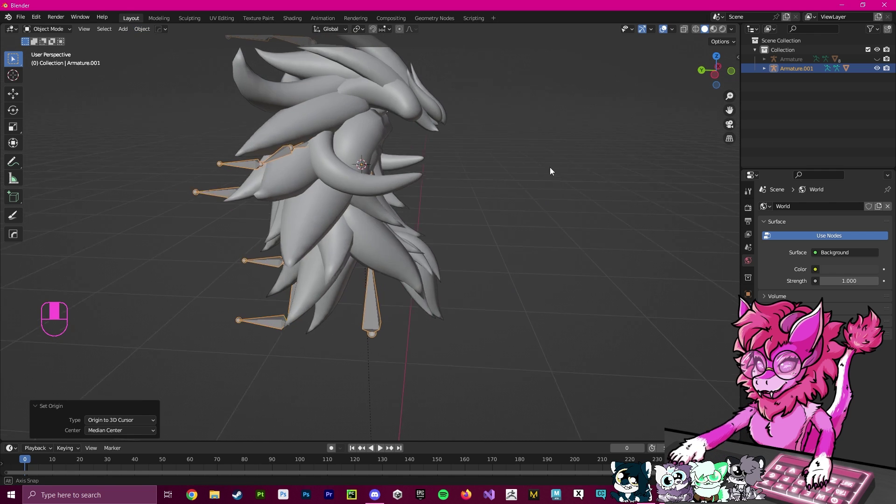
scroll(466, 183, down, 4)
middle_drag(486, 297, 518, 265)
key(s)
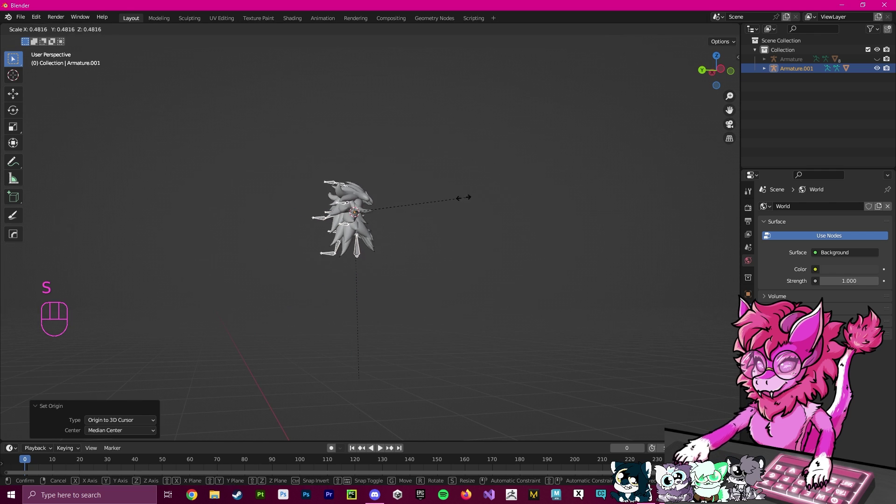
right_click(540, 167)
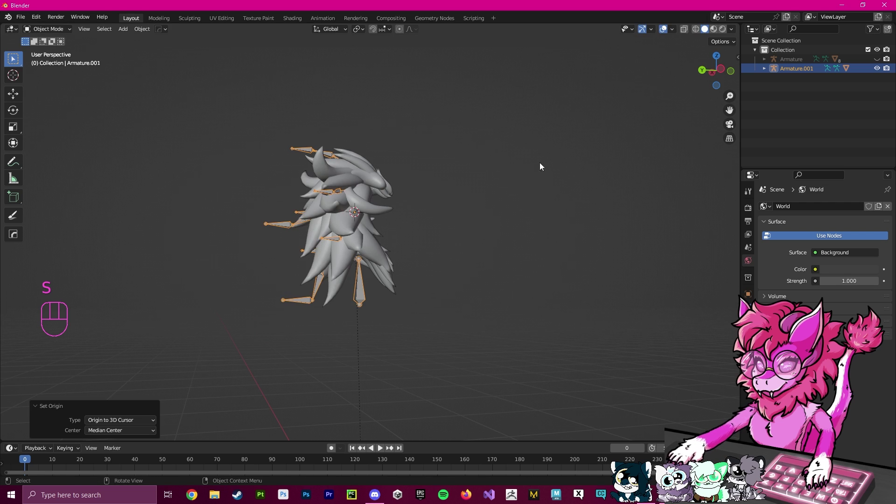
key(s)
right_click(464, 149)
middle_drag(509, 186, 574, 190)
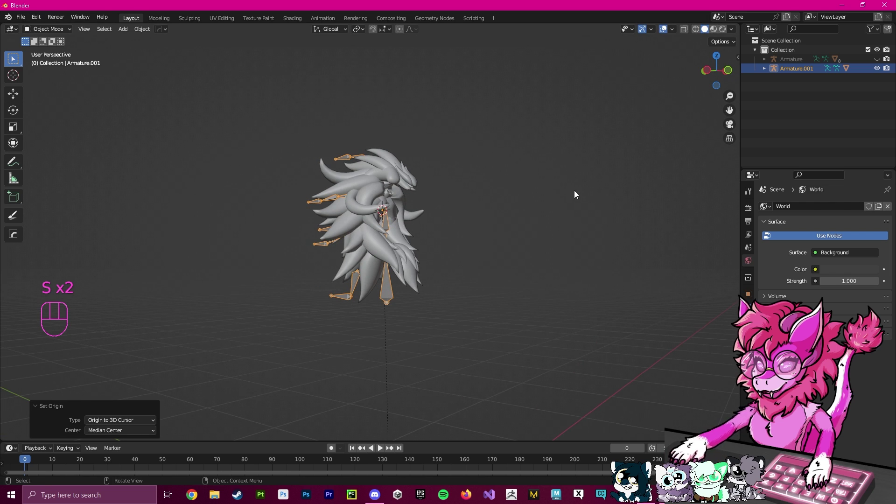
Deselect the wickerbeast armature and unhide the Body mesh belonging to the original Armature
click(503, 192)
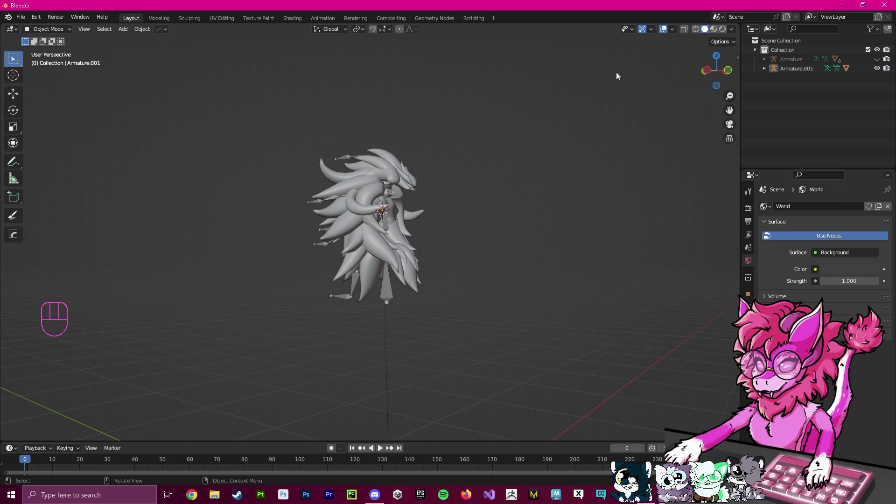
click(765, 58)
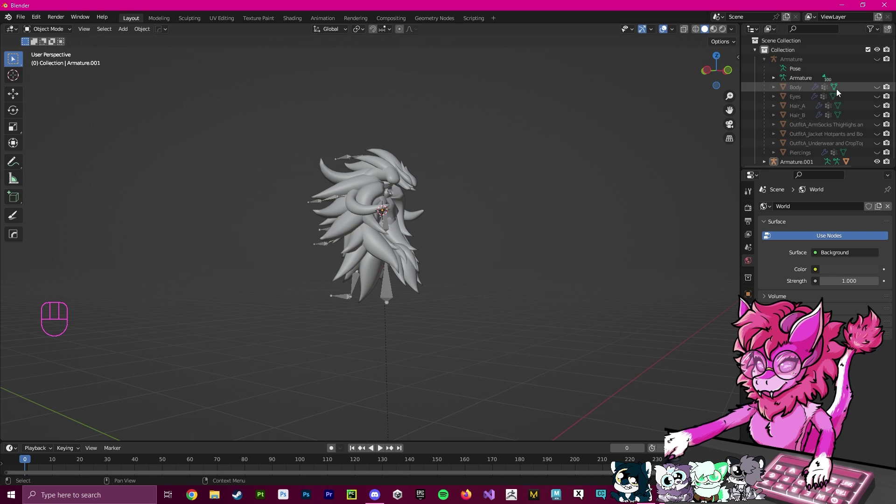
click(877, 87)
middle_drag(592, 220, 648, 215)
scroll(500, 226, up, 4)
middle_drag(657, 165, 711, 78)
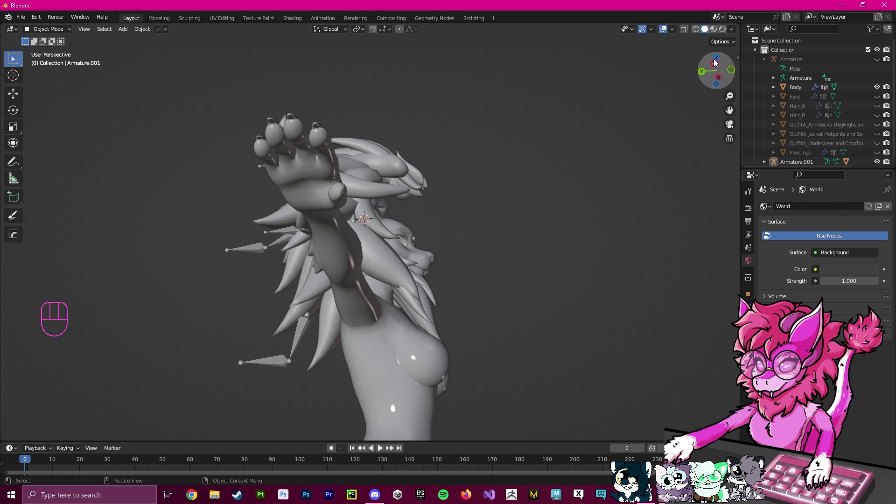
Select the wickerbeast armature and scale it uniformly to 0.724 in the left orthographic view
click(714, 62)
middle_drag(523, 134, 498, 148)
click(393, 192)
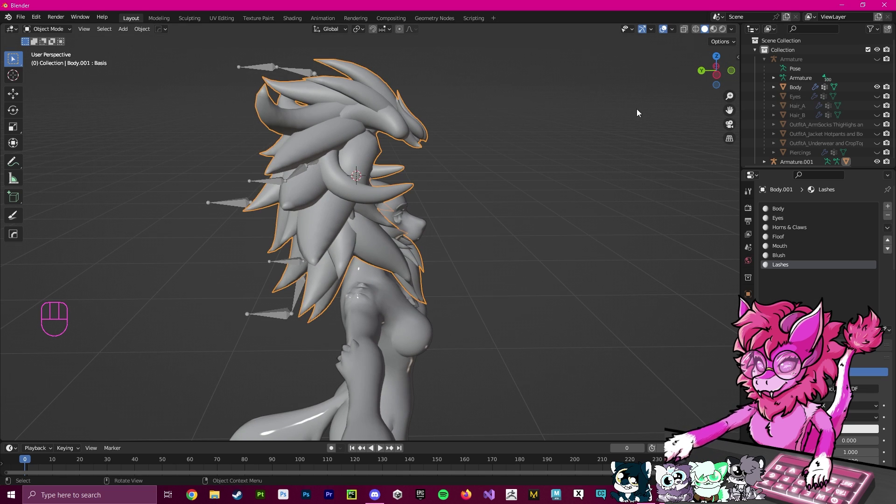
click(223, 200)
click(719, 74)
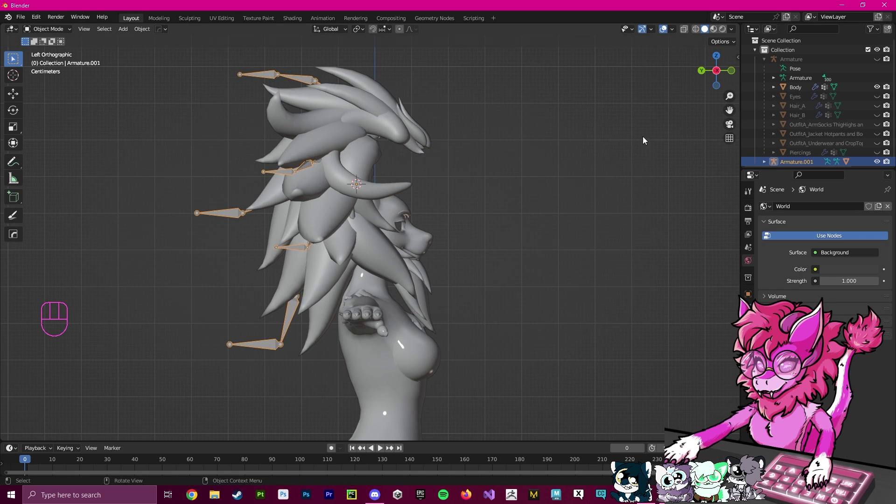
key(s)
click(570, 136)
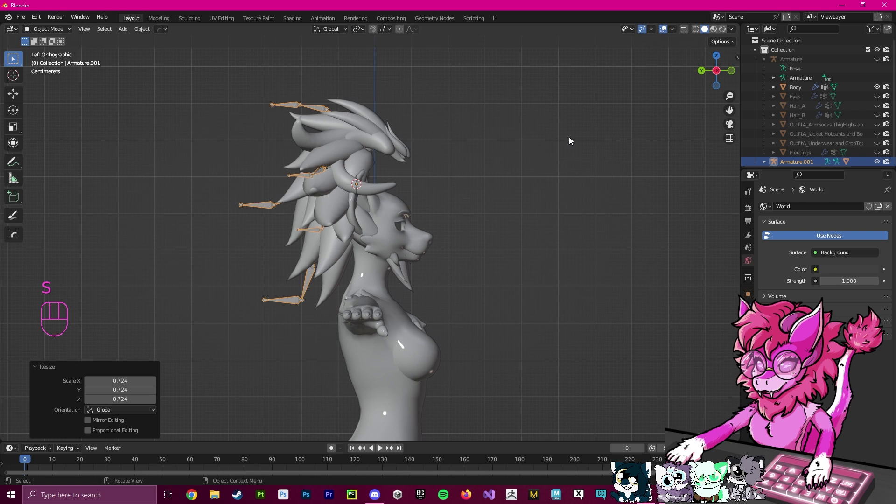
Move the scaled armature down along the global Z axis by about 0.13 m onto the Hyenid's head
key(g)
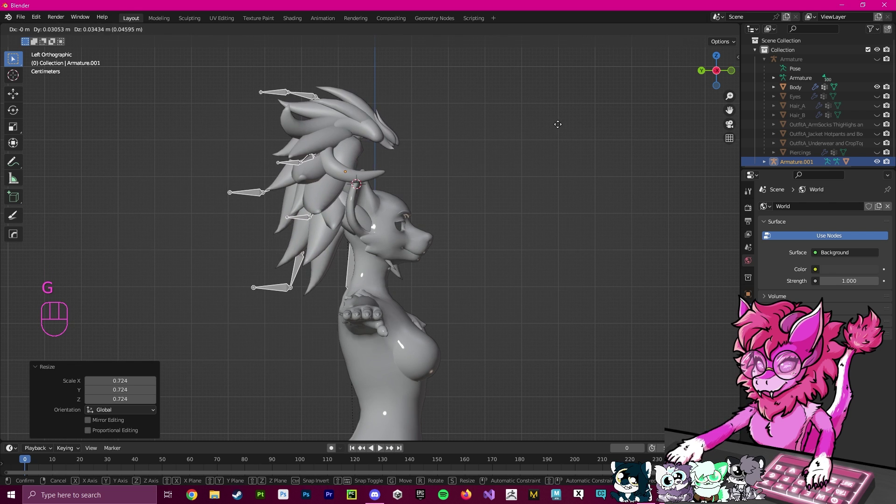
key(z)
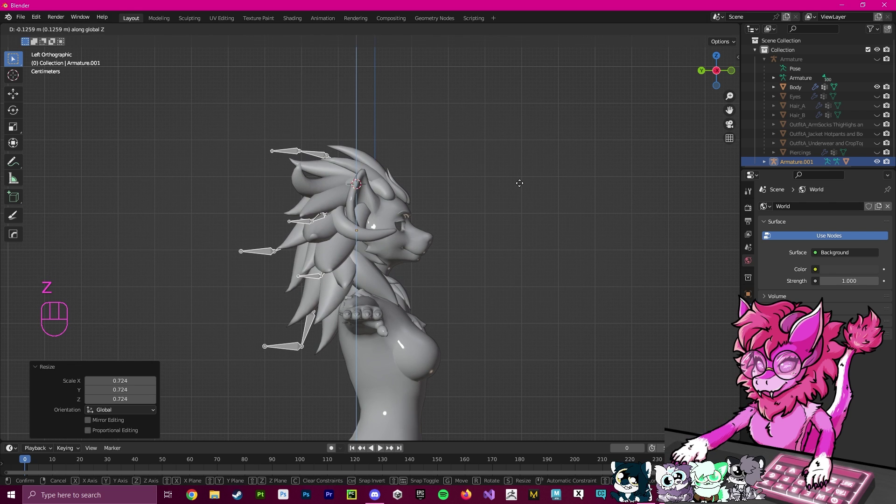
click(520, 185)
Select the linked geometry of the frontmost forehead tuft in Edit Mode, rotate it towards the forehead and return to Object Mode
middle_drag(521, 185, 381, 227)
scroll(515, 172, up, 4)
click(383, 221)
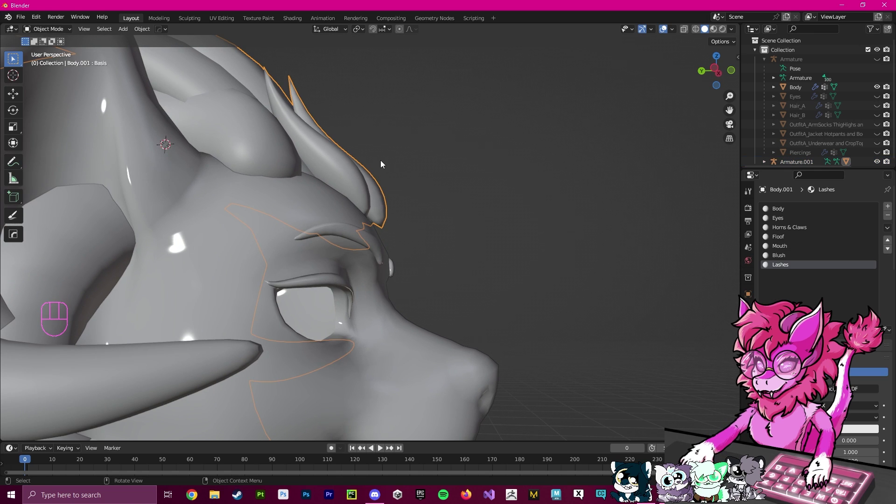
key(Tab)
middle_drag(524, 160, 351, 195)
key(l)
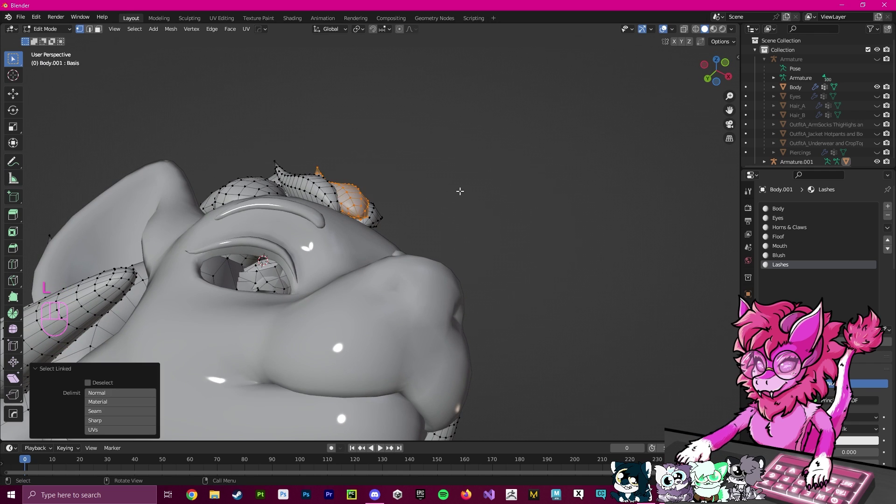
middle_drag(458, 192, 400, 171)
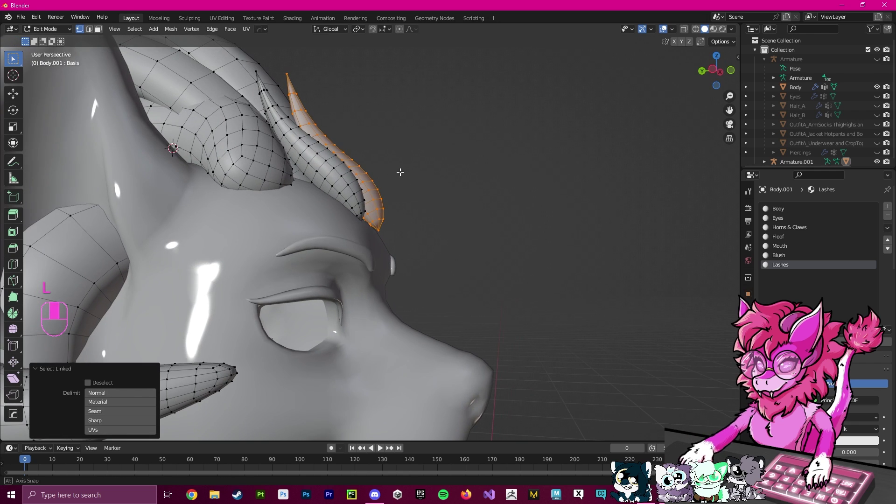
click(14, 111)
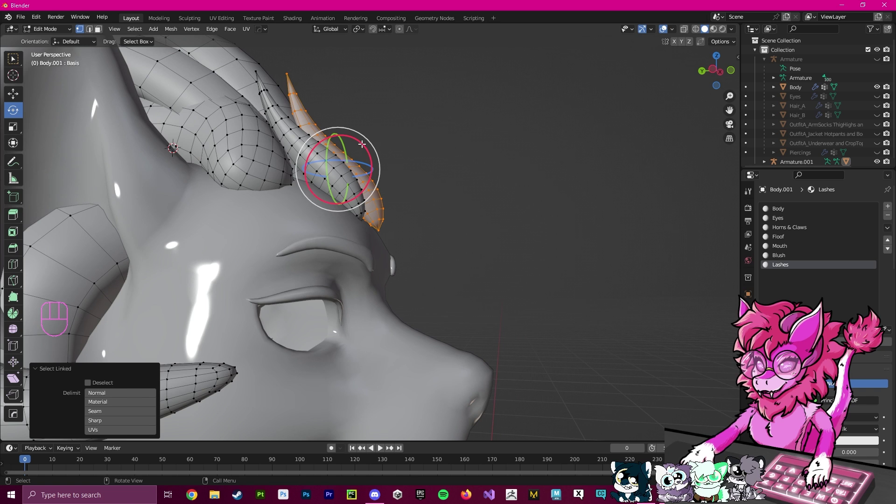
drag(362, 144, 522, 160)
middle_drag(522, 160, 513, 260)
key(Tab)
Select the linked fluff pieces poking through the ears in Edit Mode, delete their vertices and return to Object Mode
middle_drag(433, 226, 380, 209)
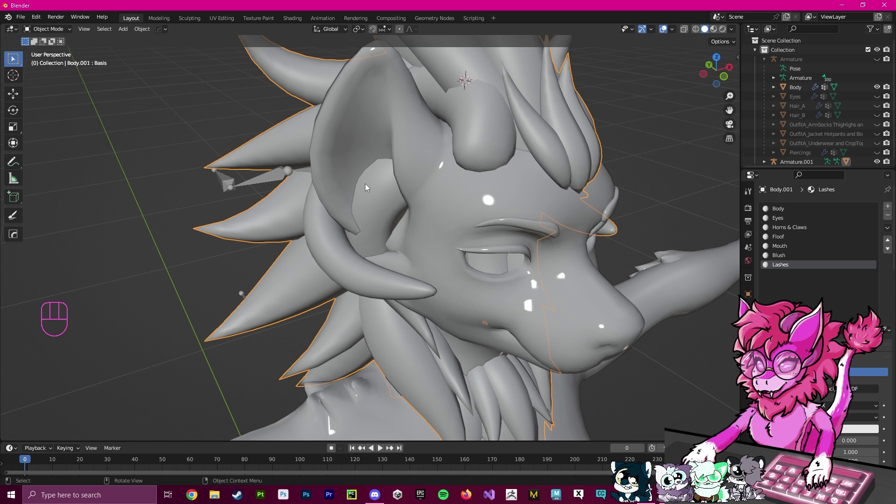
key(Tab)
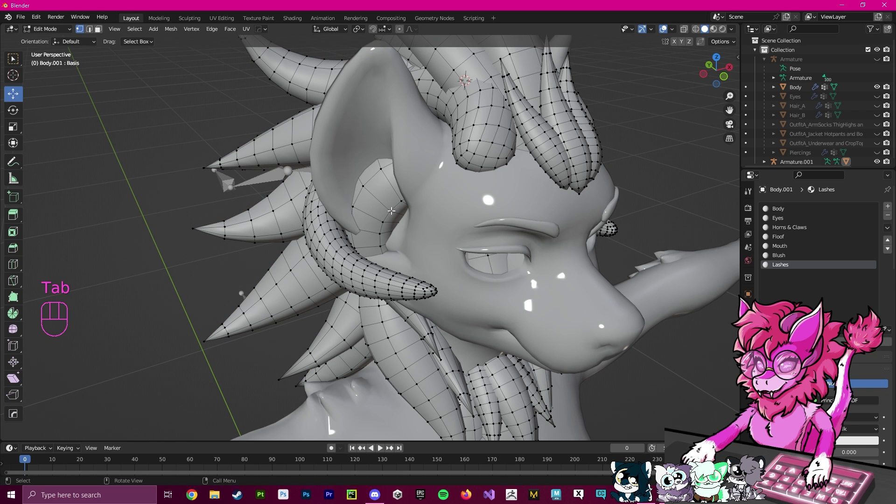
key(l)
middle_drag(408, 220, 506, 262)
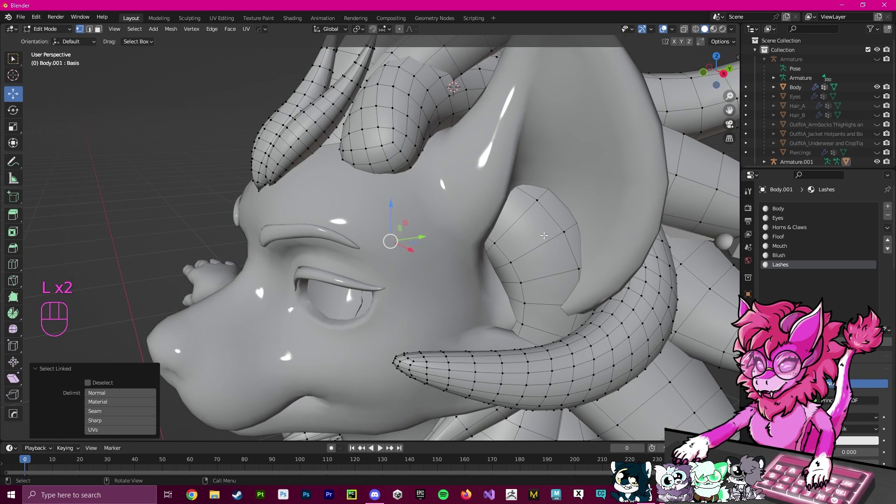
middle_drag(565, 231, 407, 269)
key(x)
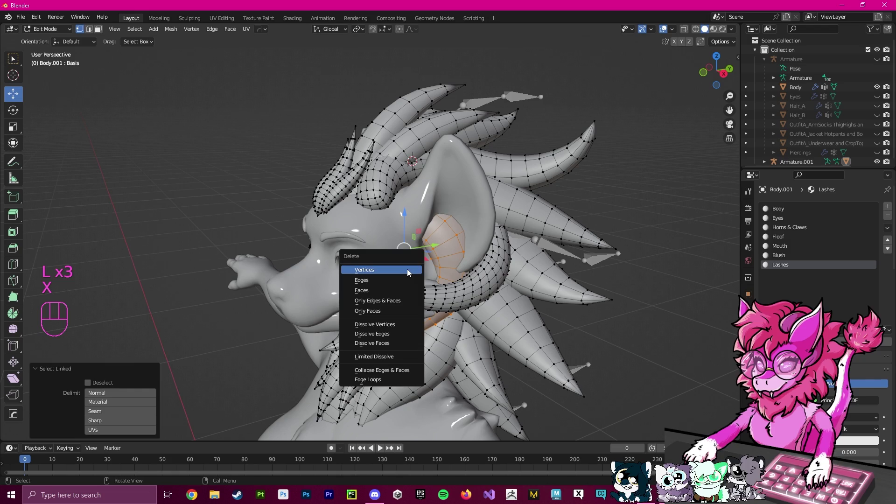
click(407, 268)
middle_drag(534, 264, 503, 252)
key(Tab)
Switch the fluff and horns mesh to Sculpt Mode and hide the Body mesh
click(421, 280)
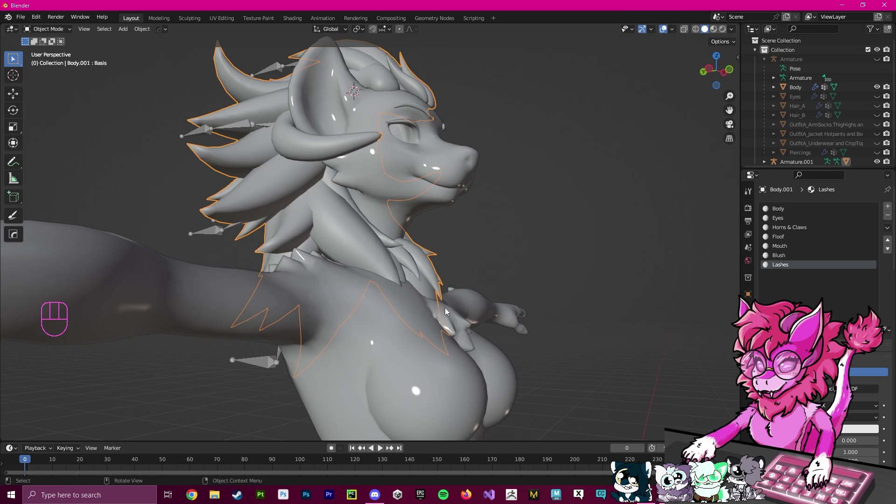
middle_drag(444, 307, 401, 307)
key(Tab)
key(Tab)
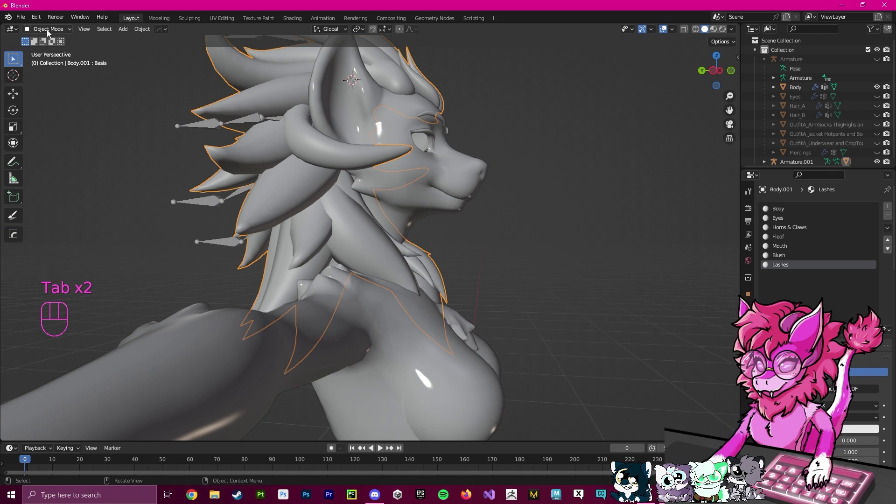
click(48, 29)
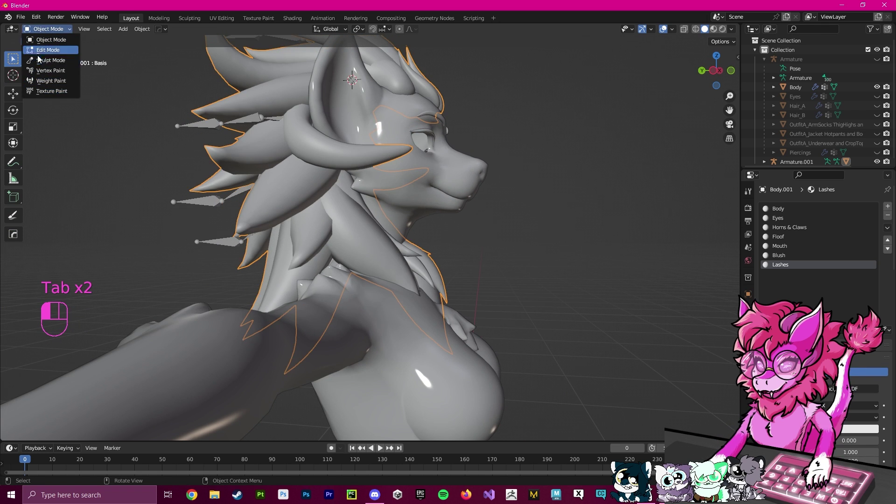
click(41, 62)
mouse_move(280, 196)
ctrl+middle_down()
mouse_move(299, 214)
mouse_move(370, 204)
mouse_move(364, 173)
ctrl+middle_up()
shift+middle_drag(196, 163, 255, 214)
click(877, 87)
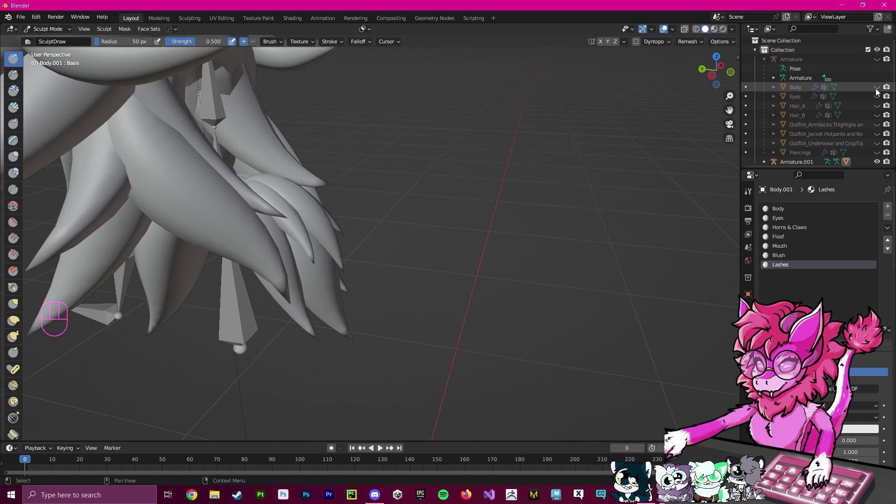
shift+middle_drag(415, 228, 513, 203)
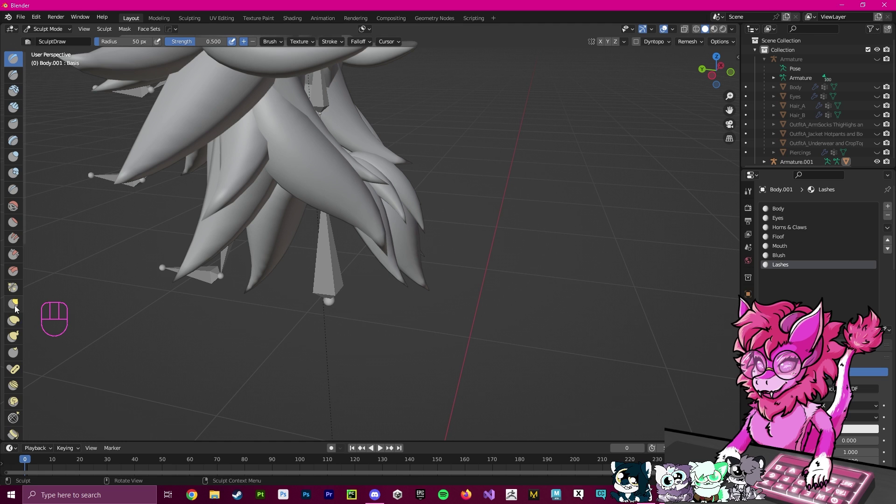
Choose the Elastic Deform brush, enable X symmetry and pull the lower front tufts of the fluff forward and up
click(13, 321)
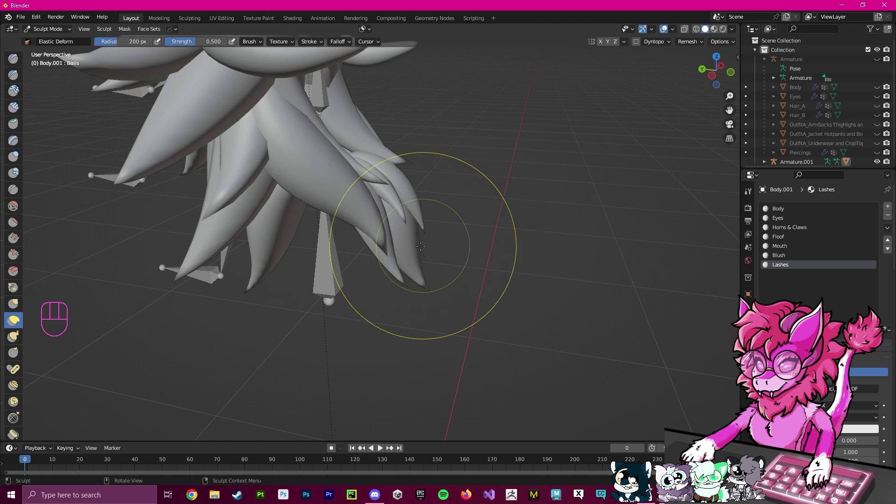
click(601, 42)
middle_drag(433, 228, 387, 226)
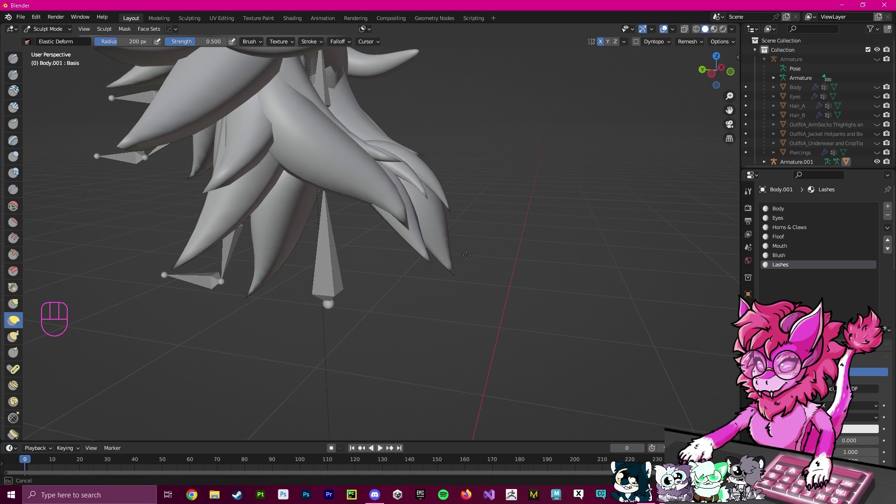
drag(413, 235, 423, 229)
Unhide the Body mesh and refine the fluff around the chest and neck against it with Elastic Deform
click(877, 88)
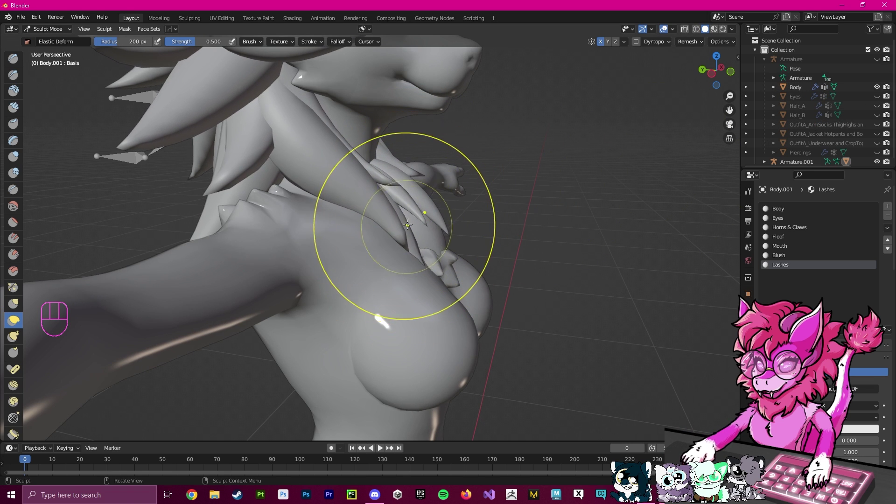
middle_drag(380, 230, 268, 206)
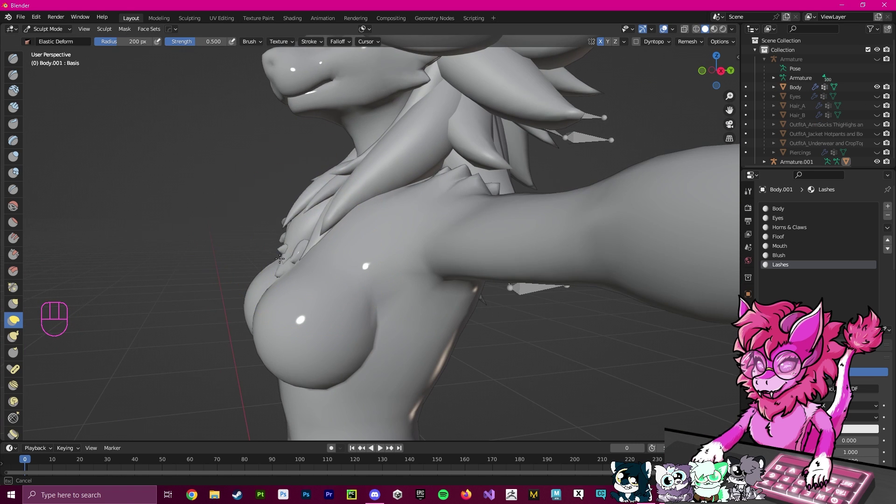
middle_drag(309, 233, 410, 260)
mouse_move(250, 183)
middle_down()
mouse_move(324, 233)
mouse_move(248, 189)
middle_up()
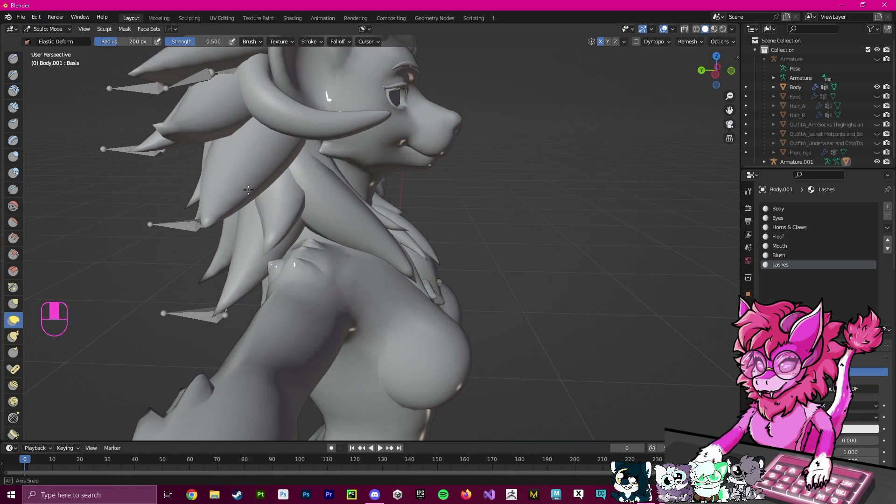
middle_drag(306, 229, 422, 217)
middle_drag(322, 215, 407, 152)
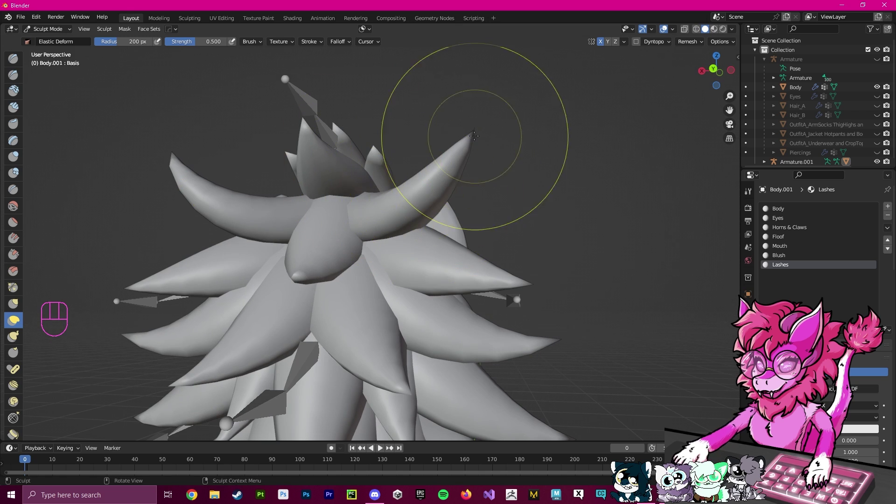
middle_drag(601, 196, 145, 75)
Switch the fluff and horns mesh from Sculpt Mode back to Object Mode
click(53, 30)
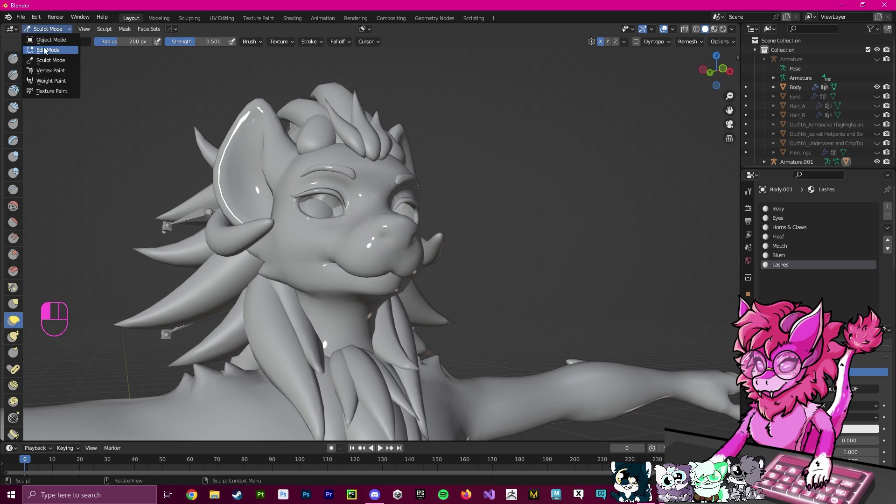
click(46, 39)
shift+middle_drag(523, 241, 542, 144)
mouse_move(508, 169)
middle_down()
mouse_move(537, 178)
mouse_move(500, 270)
mouse_move(541, 234)
mouse_move(382, 205)
mouse_move(526, 220)
mouse_move(552, 304)
mouse_move(558, 261)
mouse_move(548, 222)
mouse_move(575, 194)
middle_up()
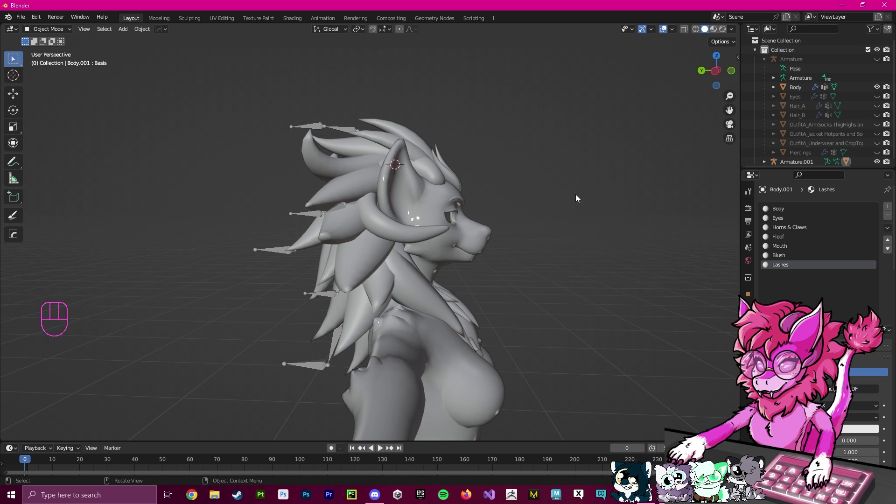
Merge Armature.001 into the base Armature with the CATS plugin, keeping the meshes separate
key(n)
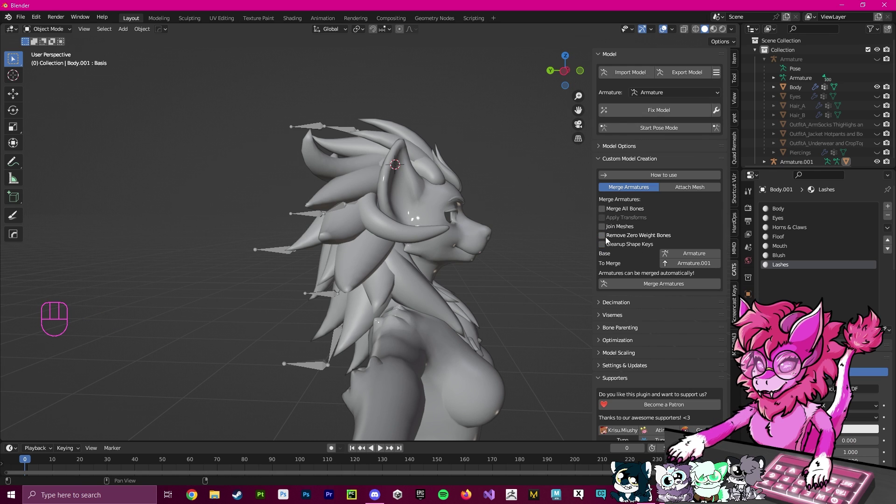
shift+middle_drag(672, 280, 365, 299)
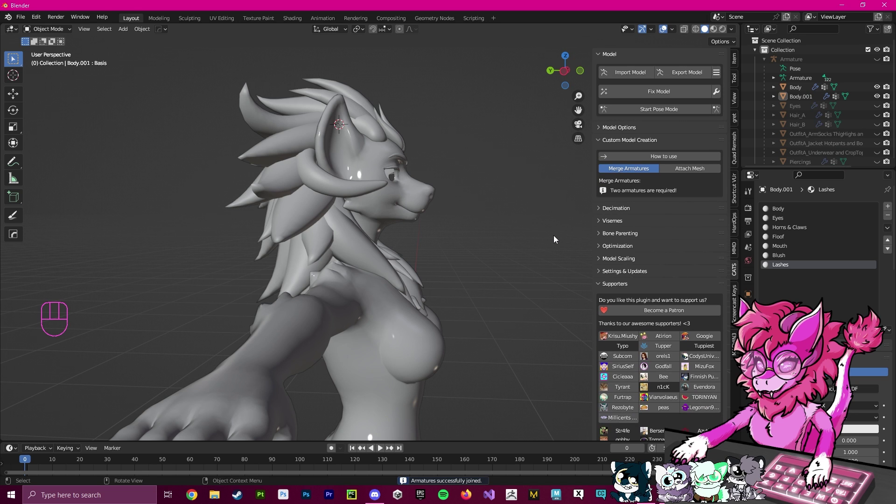
key(n)
Unhide the merged armature, switch it to Pose Mode and enable X-ray display
middle_drag(547, 234, 551, 214)
click(877, 59)
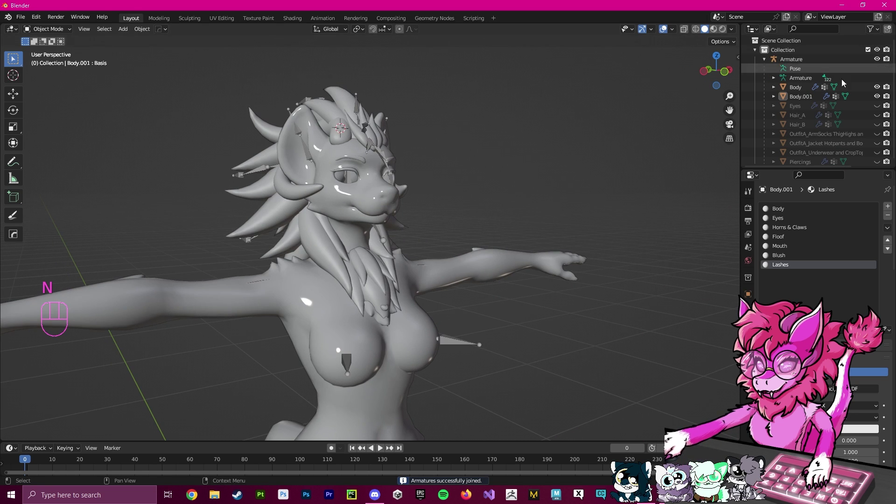
middle_drag(472, 226, 579, 236)
click(326, 163)
middle_drag(327, 171, 382, 159)
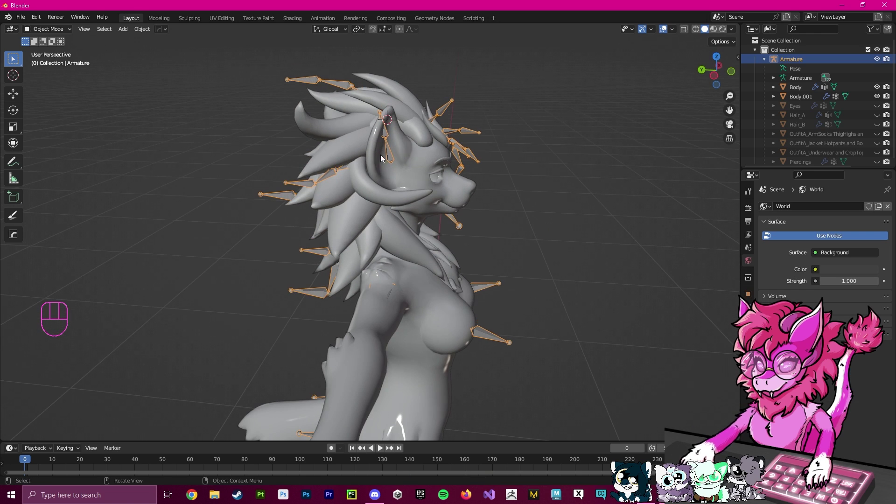
click(34, 30)
click(47, 60)
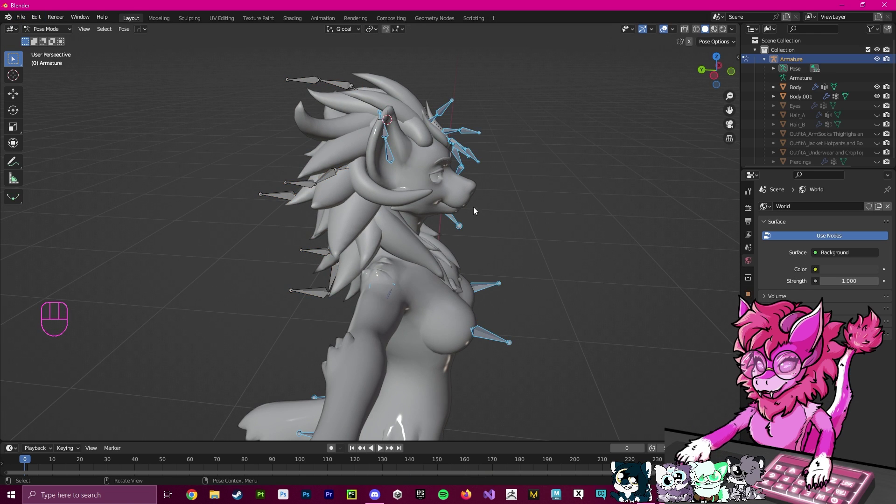
click(684, 29)
middle_drag(613, 183, 422, 194)
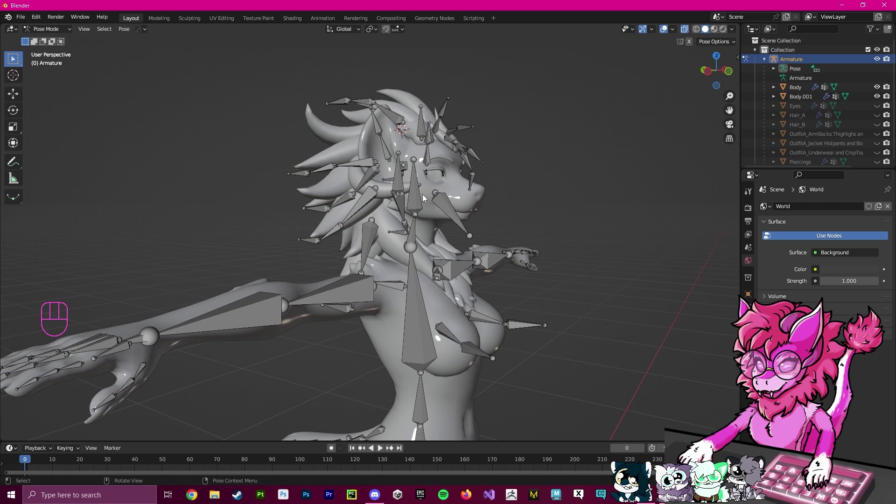
Test-rotate the Head, Chest and BackHairDown bones to check how the merged meshes follow, cancelling each rotation
key(r)
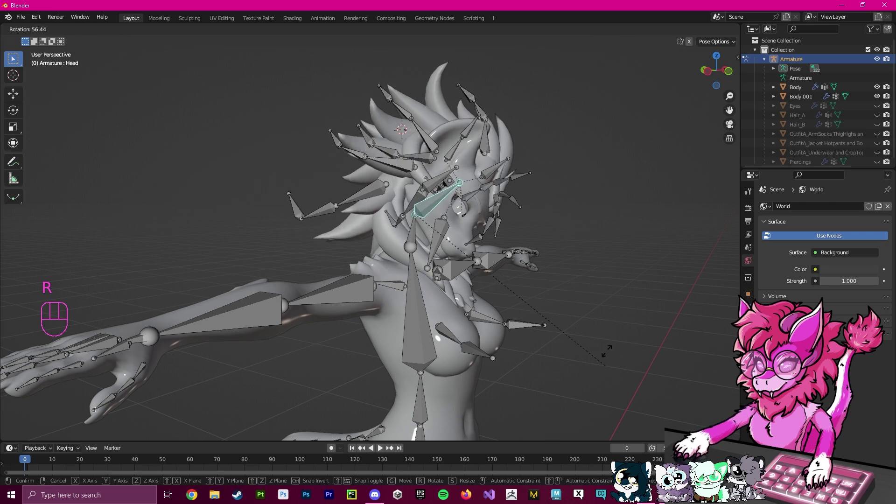
right_click(584, 281)
middle_drag(584, 281, 446, 309)
scroll(491, 266, down, 3)
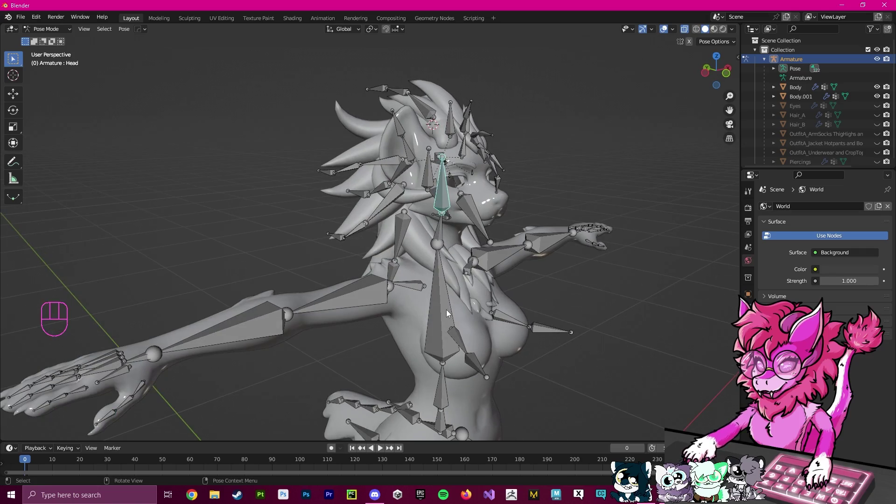
click(446, 310)
key(r)
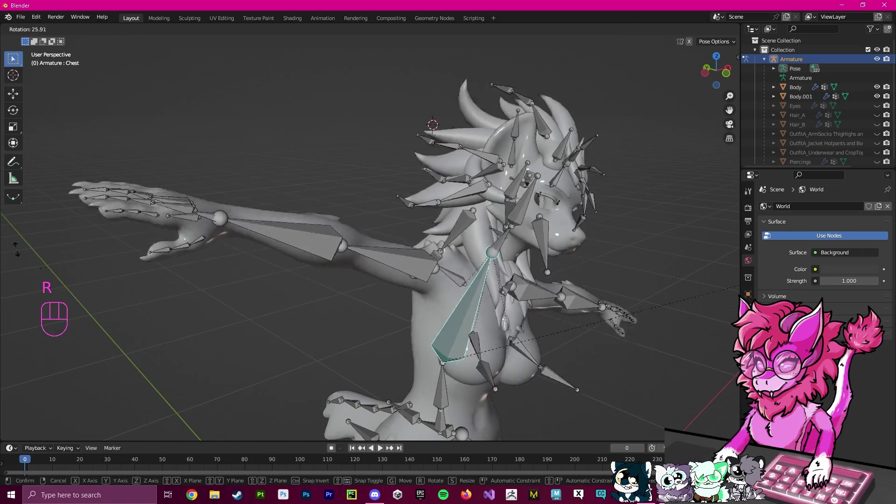
right_click(70, 153)
middle_drag(71, 153, 337, 230)
click(337, 231)
key(r)
right_click(28, 19)
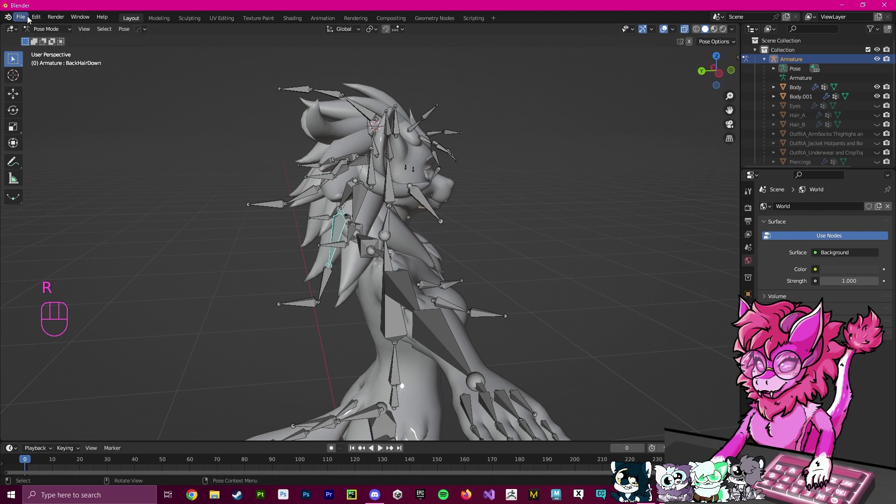
Switch the armature back to Object Mode and clear the selection
click(49, 41)
middle_drag(475, 158, 594, 175)
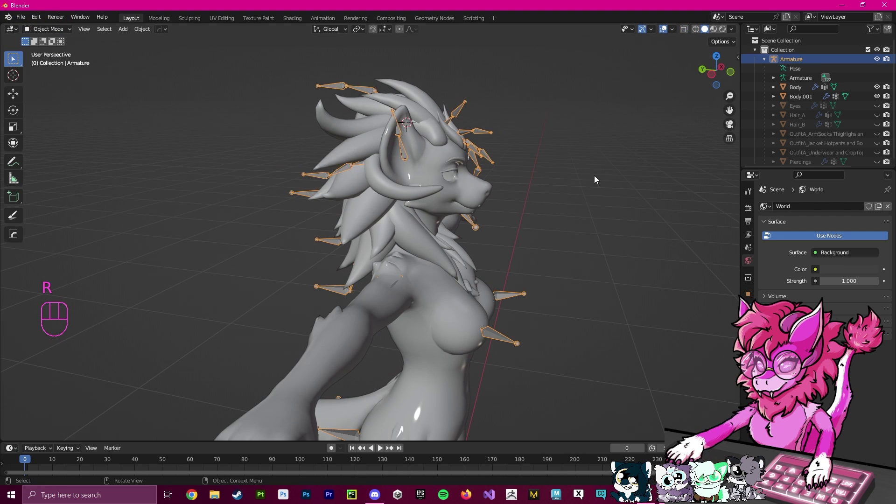
click(597, 182)
Join the avatar's Body mesh into the fluff and horns mesh Body.001 and check the combined material list
click(785, 97)
shift+click(796, 89)
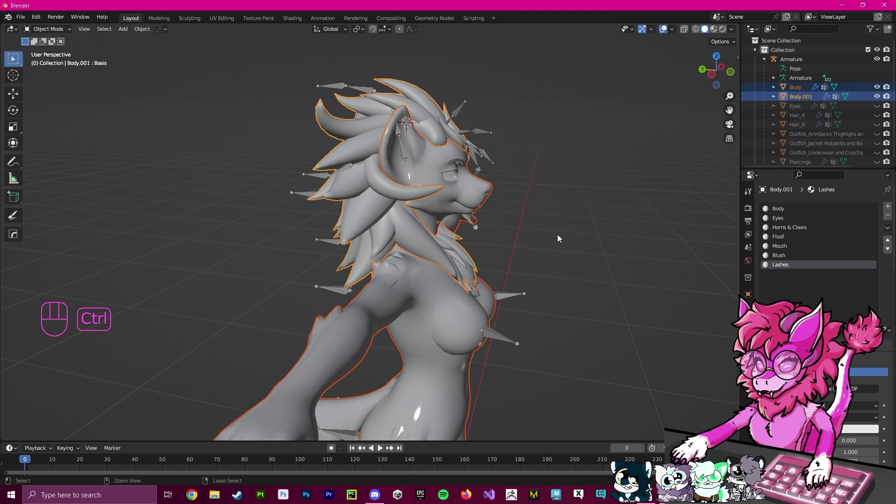
key(ctrl+j)
click(782, 275)
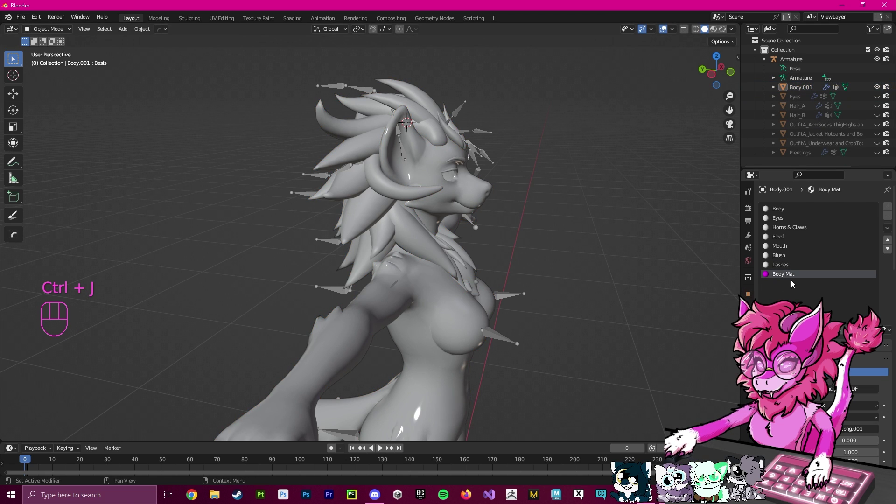
shift+middle_drag(550, 211, 505, 241)
click(796, 94)
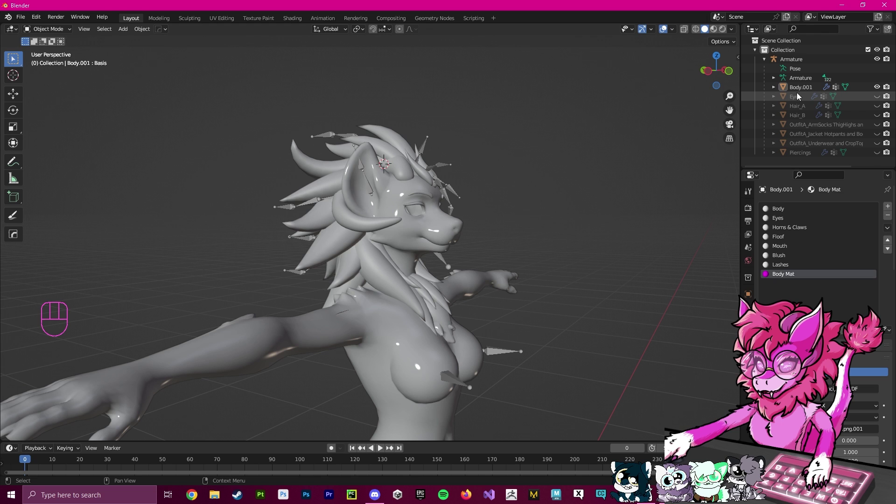
ctrl+click(794, 87)
Undo the join of the Body and Body.001 meshes
key(ctrl+z)
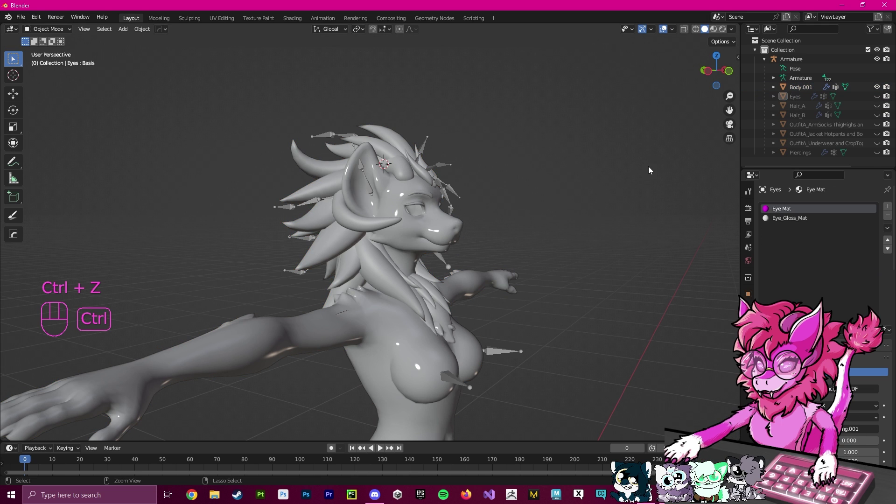
key(ctrl+z)
key(ctrl+z)
key(ctrl+z)
key(ctrl+z)
shift+middle_drag(630, 133, 498, 229)
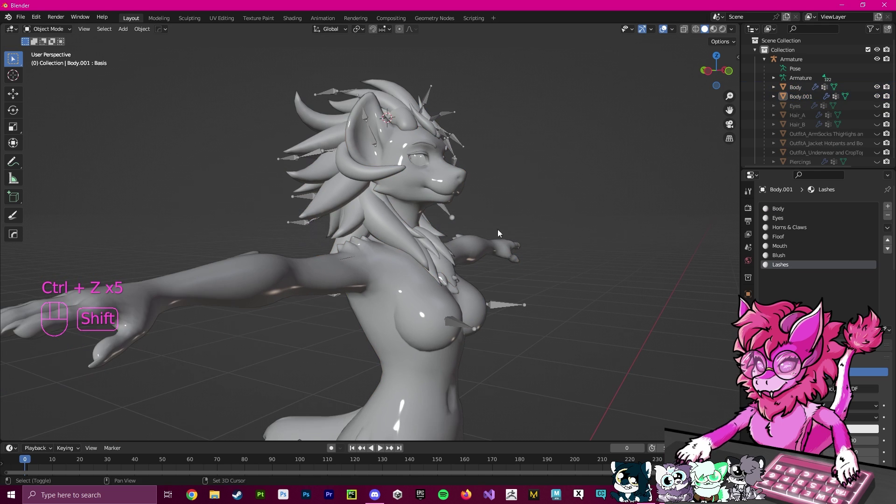
Examine the fluff and horns against the head from several sides, highlighting the Body and Body.001 meshes alternately
click(343, 191)
shift+middle_drag(549, 186, 462, 205)
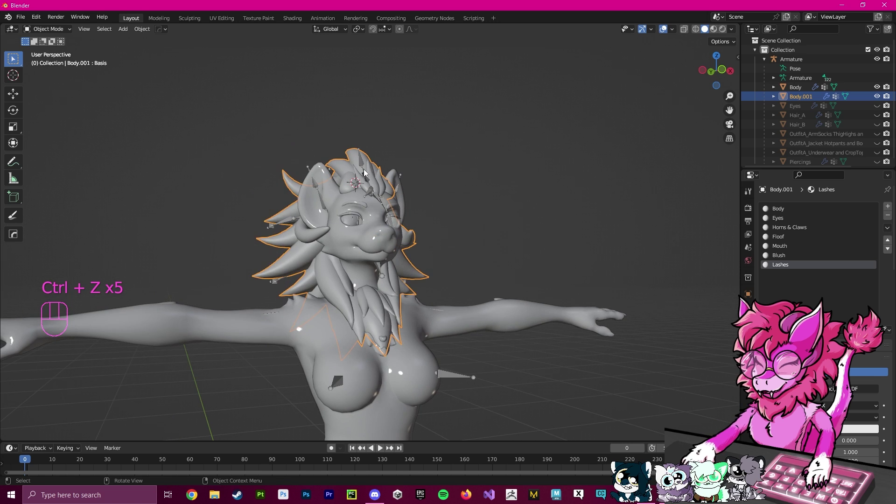
click(364, 173)
shift+middle_drag(364, 173, 405, 177)
click(350, 174)
middle_drag(377, 215, 381, 227)
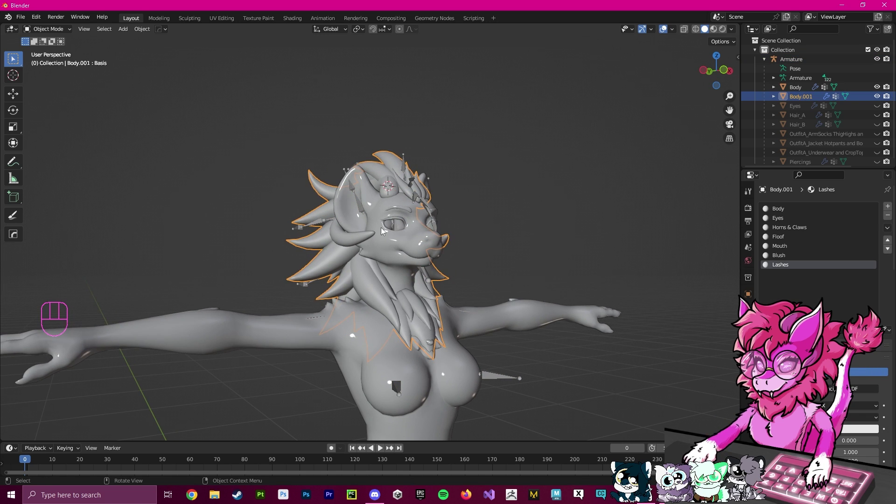
click(380, 227)
scroll(486, 255, down, 2)
scroll(483, 256, up, 4)
click(525, 310)
scroll(526, 310, down, 4)
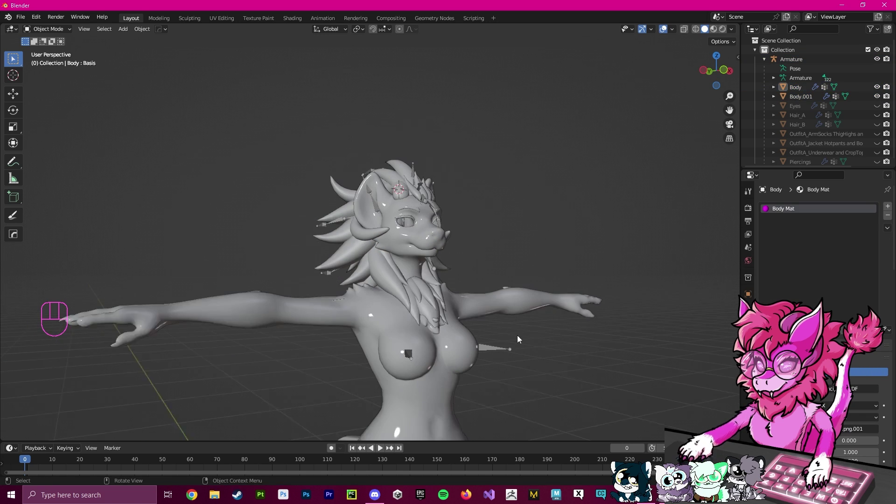
click(404, 209)
middle_drag(351, 247, 409, 262)
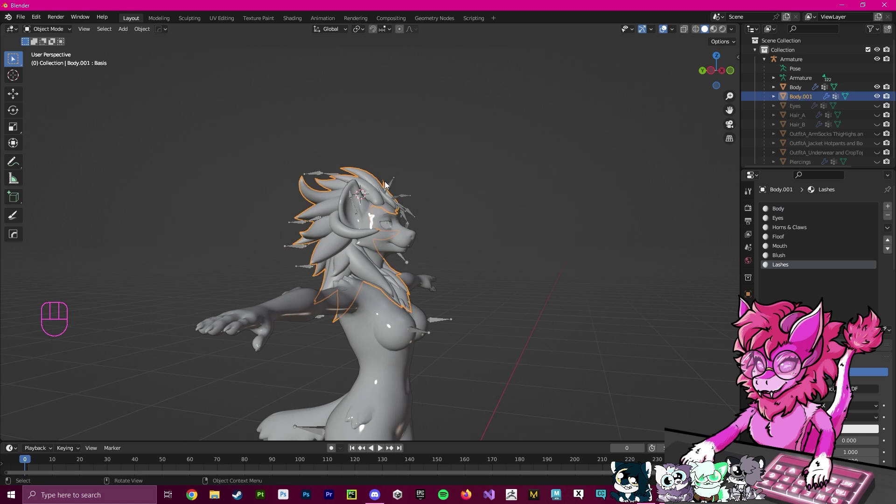
scroll(397, 183, up, 3)
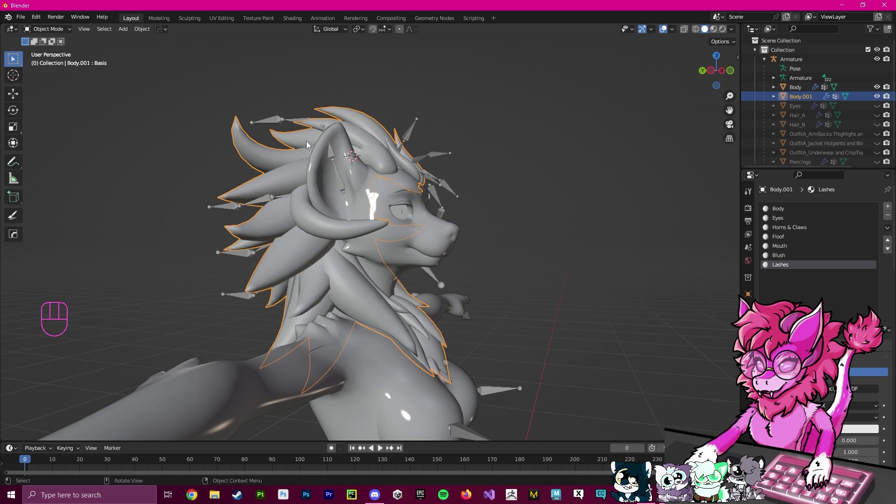
Select all of the armature's meshes except the fluff and horns mesh Body.001 and delete the selection
click(397, 217)
scroll(794, 106, down, 1)
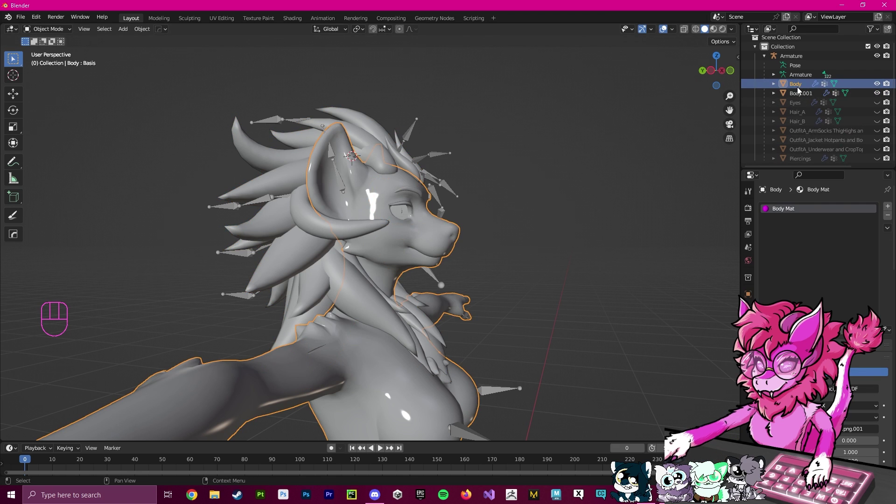
shift+click(794, 100)
shift+click(789, 149)
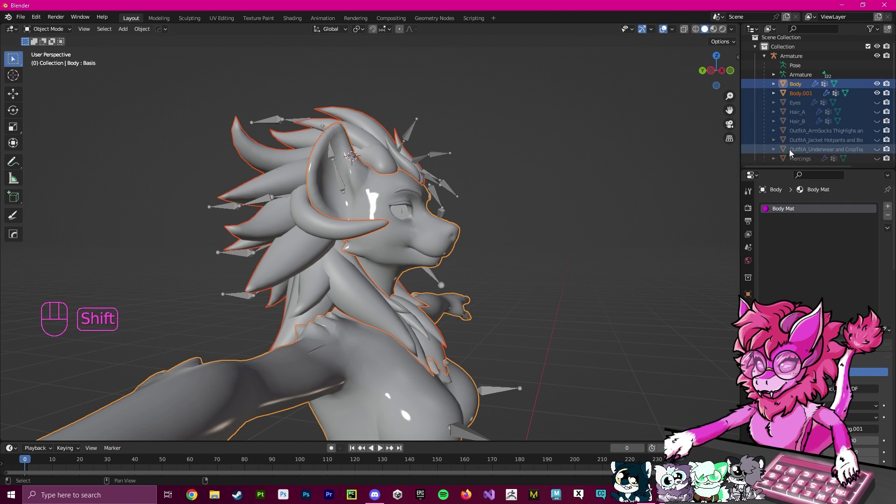
shift+drag(786, 127, 790, 156)
ctrl+click(802, 92)
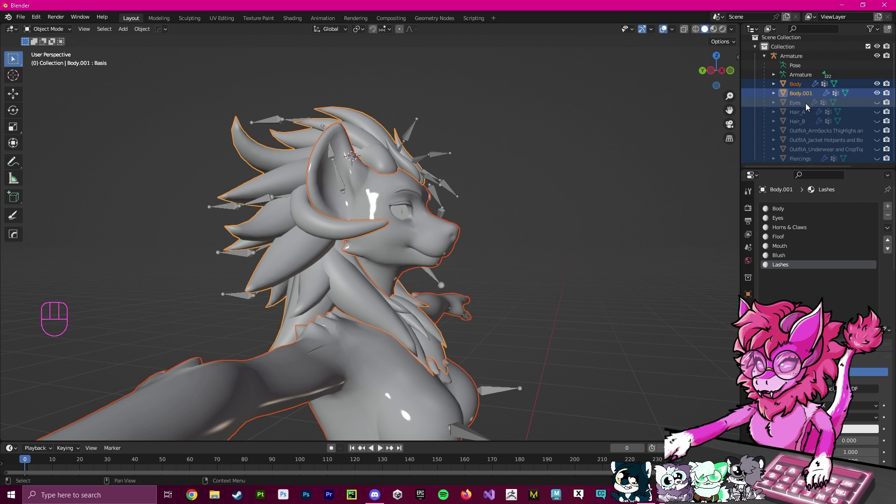
key(x)
Select the merged armature and switch it to Edit Mode
click(343, 248)
middle_drag(496, 248, 488, 250)
click(477, 307)
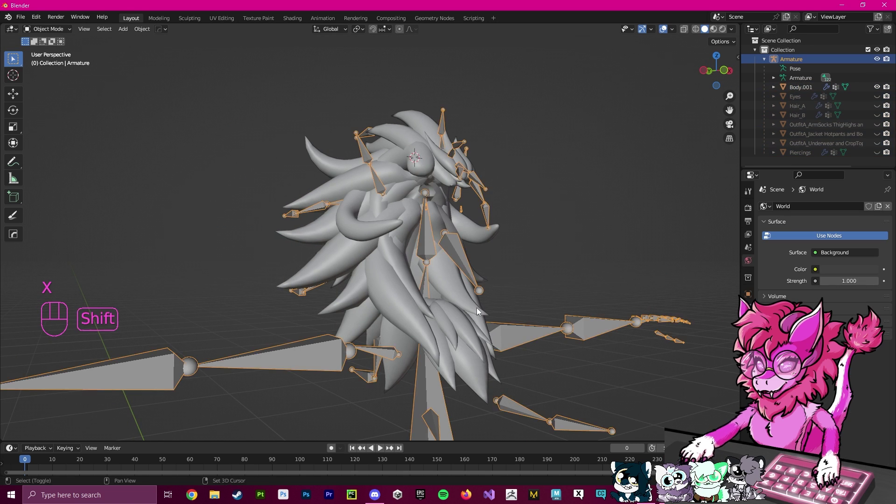
shift+middle_drag(477, 307, 307, 213)
scroll(424, 258, down, 4)
middle_drag(327, 260, 354, 213)
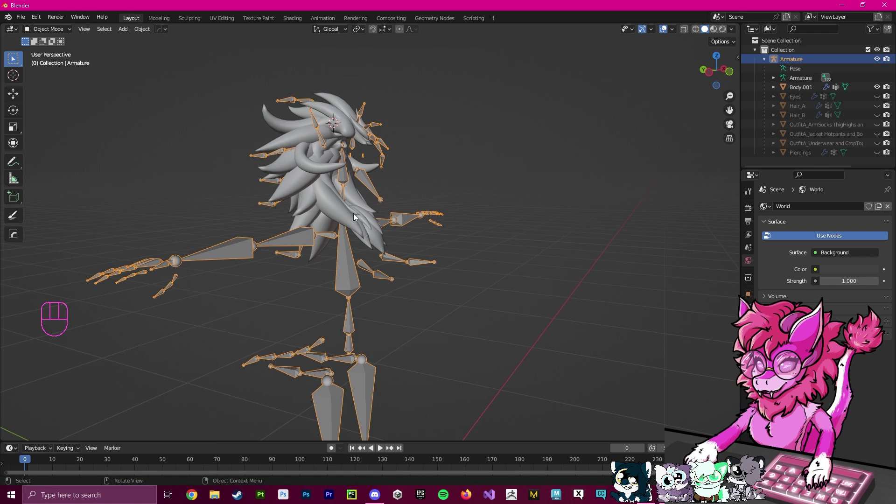
shift+middle_drag(329, 180, 392, 205)
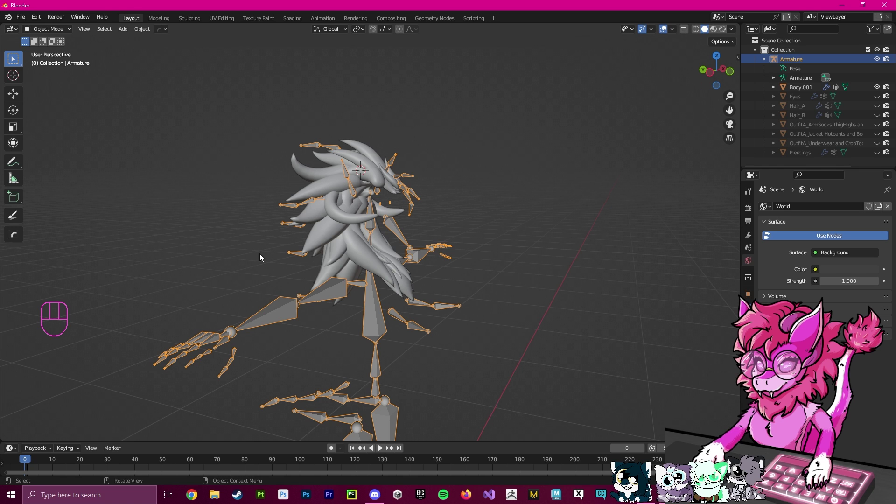
key(Tab)
Enable X-ray display, select the arm, leg, tail and lower spine bones together and delete them
click(519, 150)
middle_drag(520, 150, 456, 157)
shift+middle_drag(456, 157, 457, 124)
drag(70, 224, 322, 299)
key(alt+z)
shift+drag(437, 302, 579, 210)
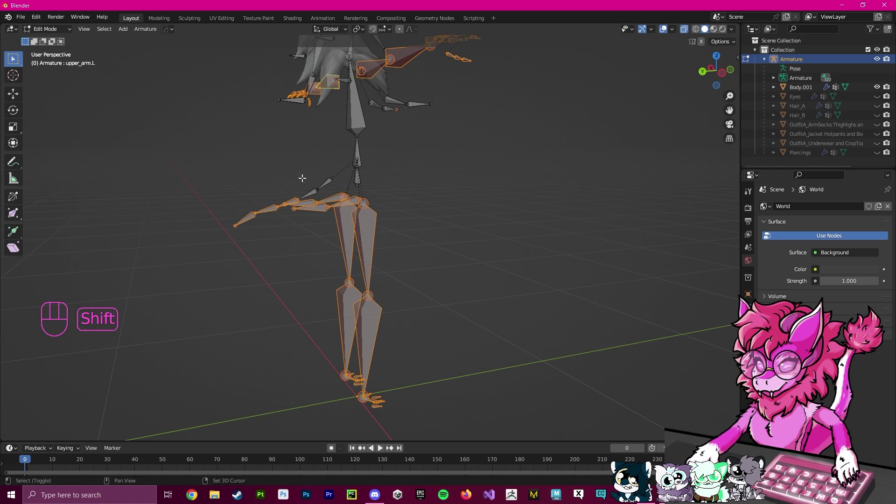
shift+click(361, 182)
shift+middle_drag(361, 182, 416, 250)
key(x)
click(365, 231)
middle_drag(365, 231, 338, 304)
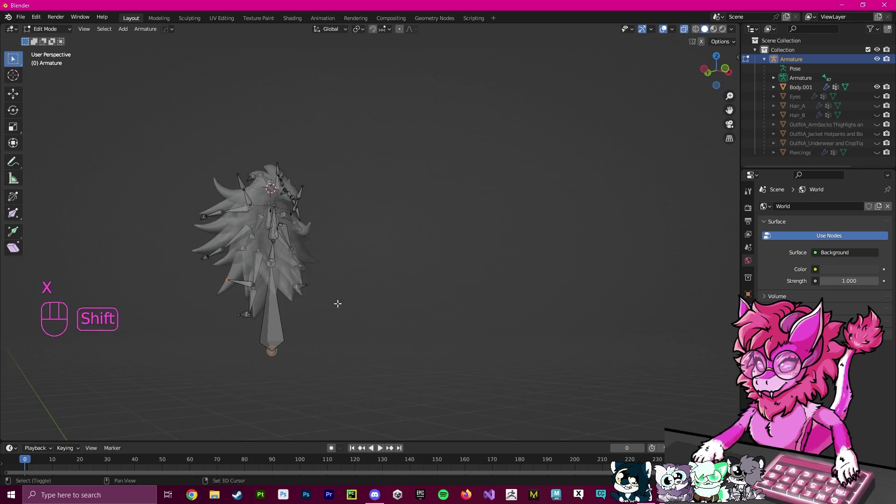
Delete the leftover ear and front face bones, keeping the chest, neck, head and mane bones, and return to Object Mode
scroll(338, 304, up, 4)
shift+click(280, 250)
key(x)
scroll(446, 273, up, 4)
key(x)
key(x)
shift+click(403, 187)
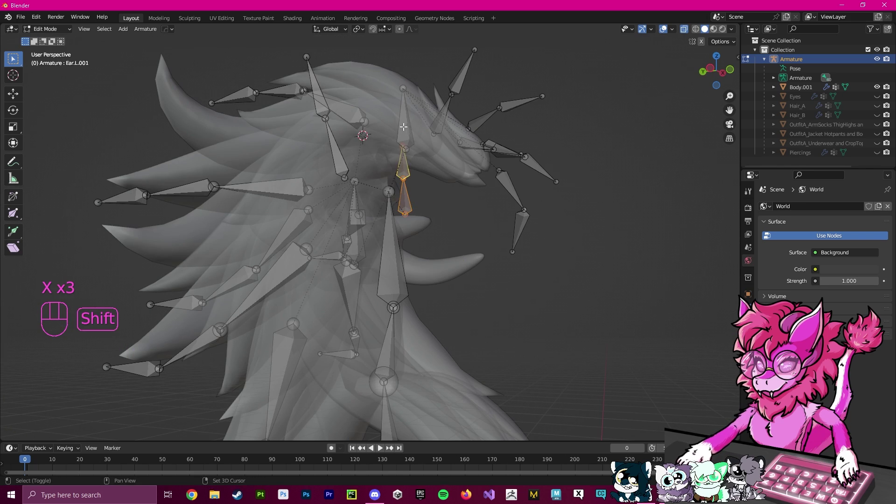
key(x)
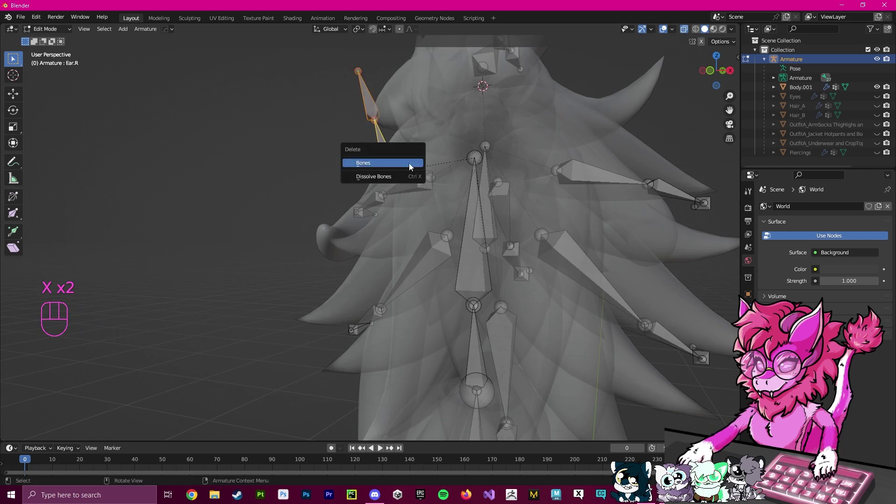
click(410, 163)
middle_drag(410, 163, 595, 206)
key(Tab)
shift+middle_drag(505, 282, 491, 147)
scroll(491, 147, down, 5)
shift+middle_drag(402, 263, 443, 293)
click(615, 189)
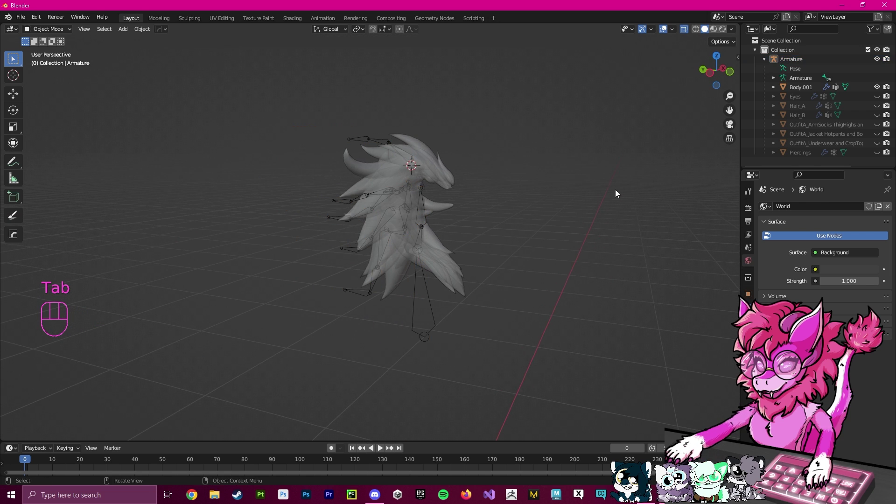
Unhide the eyes, hair, outfit and piercings meshes under the armature and hide the fluff mesh Body.001
shift+click(794, 98)
click(877, 105)
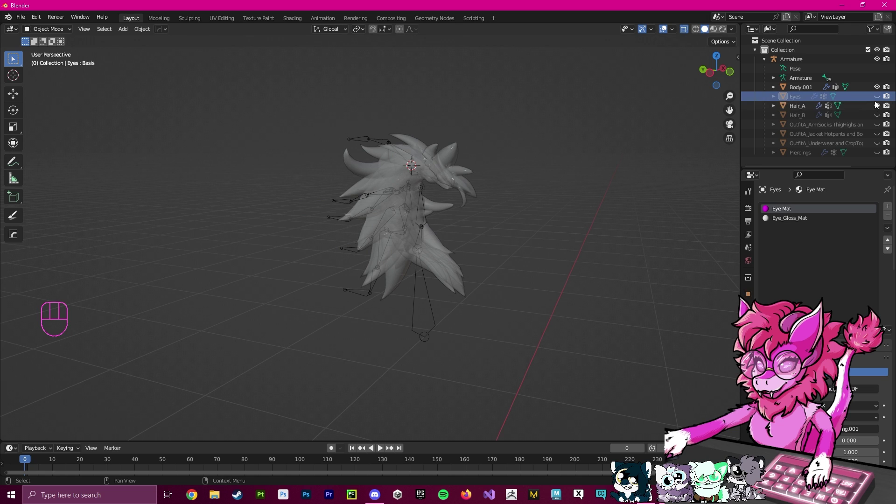
drag(876, 114, 879, 96)
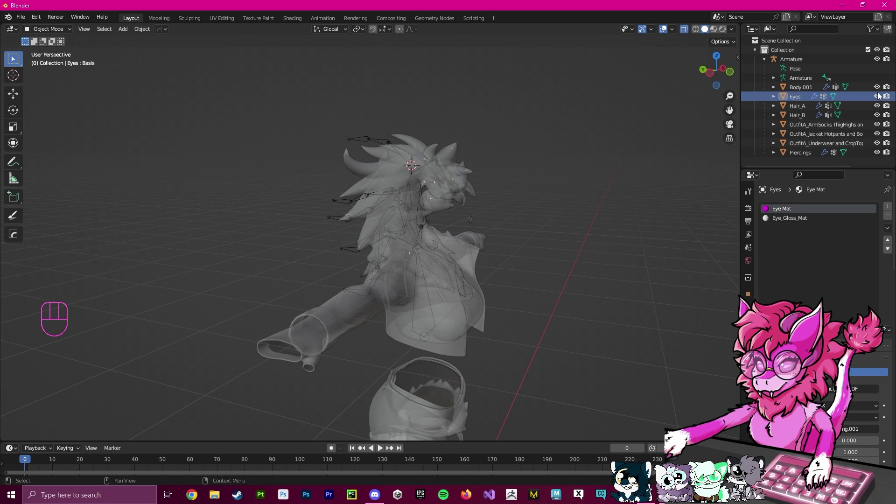
click(877, 87)
Hide the armature, select all the visible eyes, hair, outfit and piercings meshes and delete them
middle_drag(556, 331, 560, 216)
key(a)
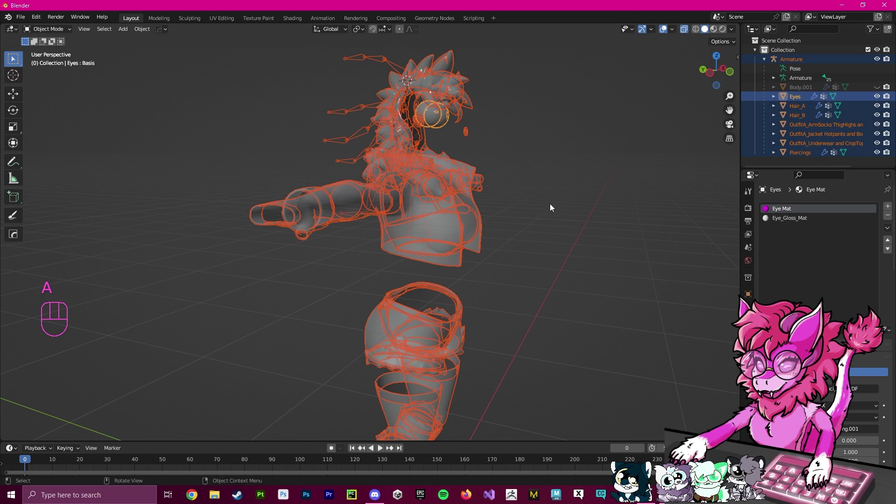
key(a)
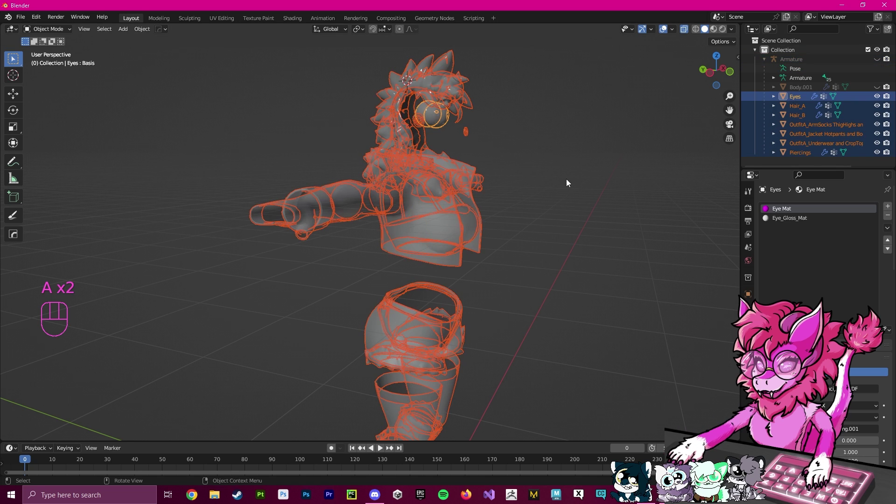
key(x)
click(566, 178)
Show the armature again alongside the fluff mesh and turn off X-ray display
click(877, 59)
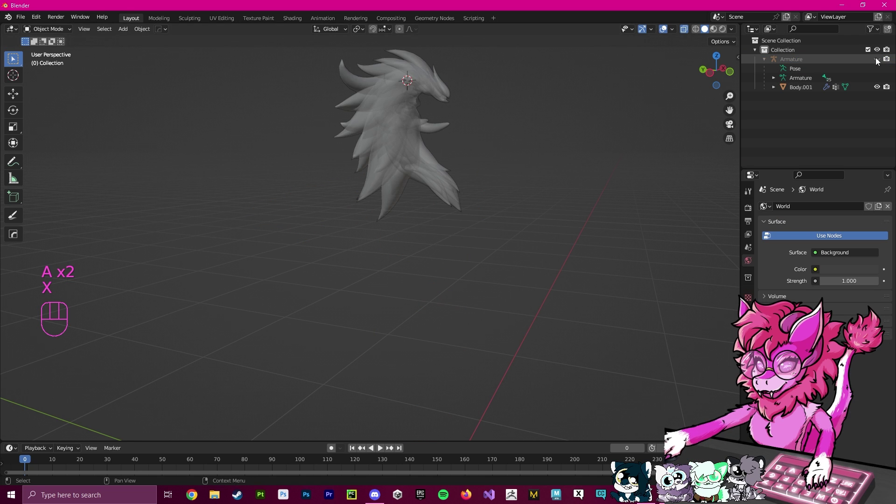
click(876, 59)
shift+middle_drag(489, 173, 488, 229)
middle_drag(489, 230, 469, 139)
scroll(455, 218, up, 5)
key(Tab)
scroll(455, 255, down, 4)
click(684, 29)
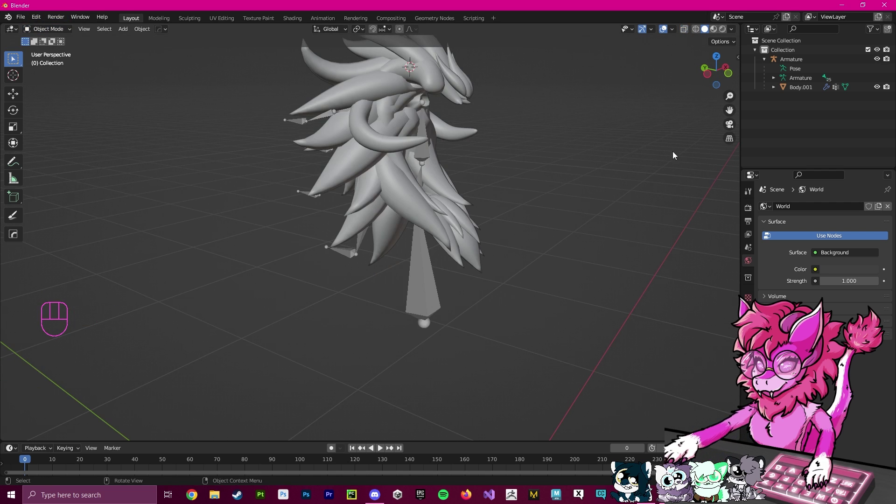
shift+middle_drag(558, 165, 532, 249)
middle_drag(447, 360, 446, 345)
click(401, 340)
shift+middle_drag(475, 308, 474, 274)
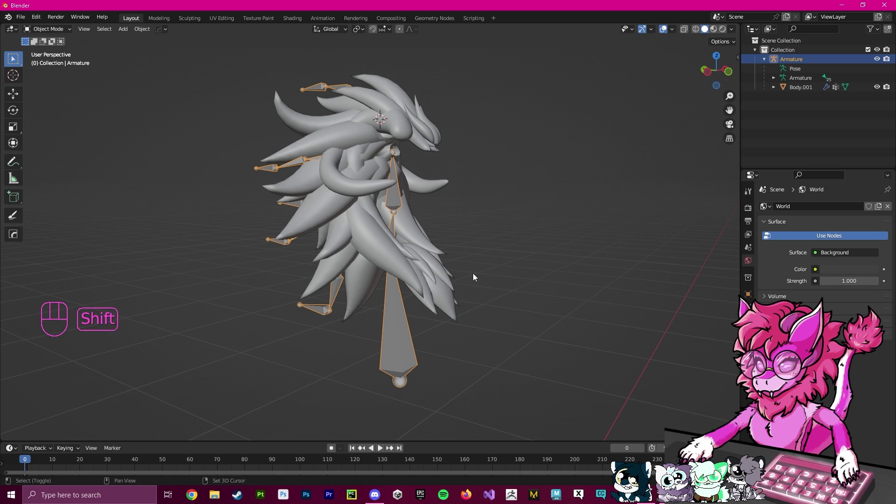
click(472, 277)
Start an FBX export into the Video - Imports folder with the file name Wicker Hair 4 Hyenid
click(20, 17)
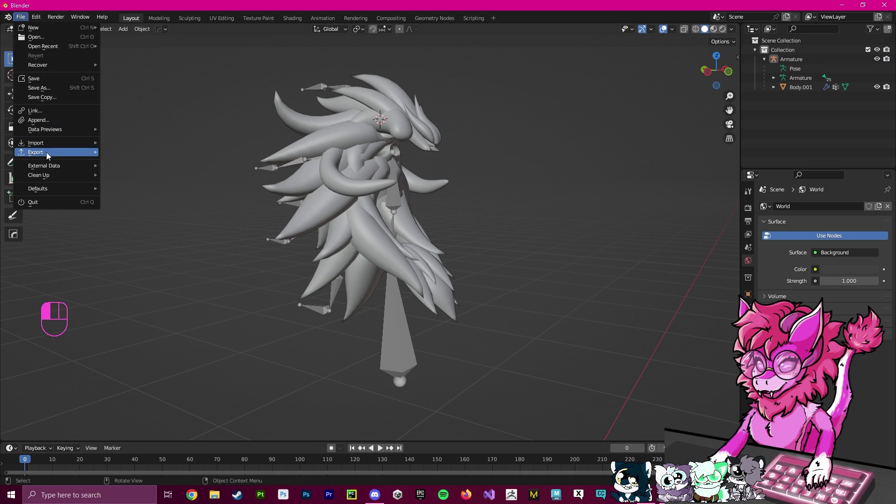
click(21, 17)
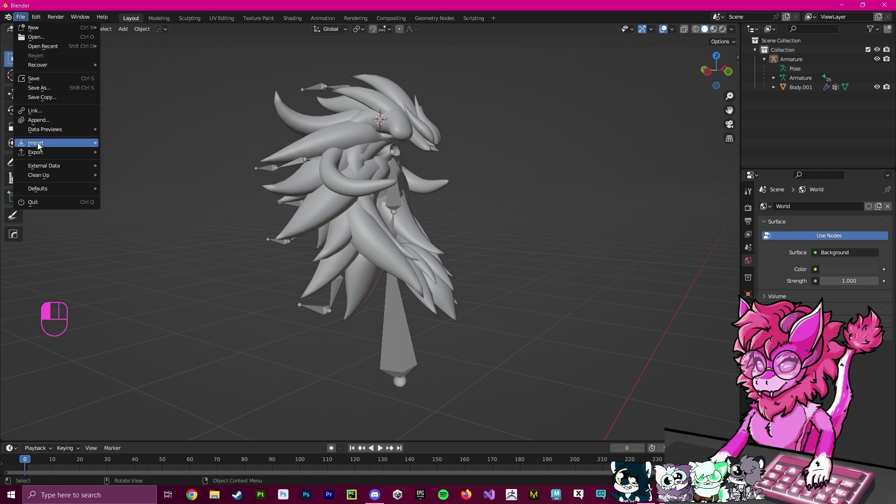
mouse_move(35, 153)
click(142, 234)
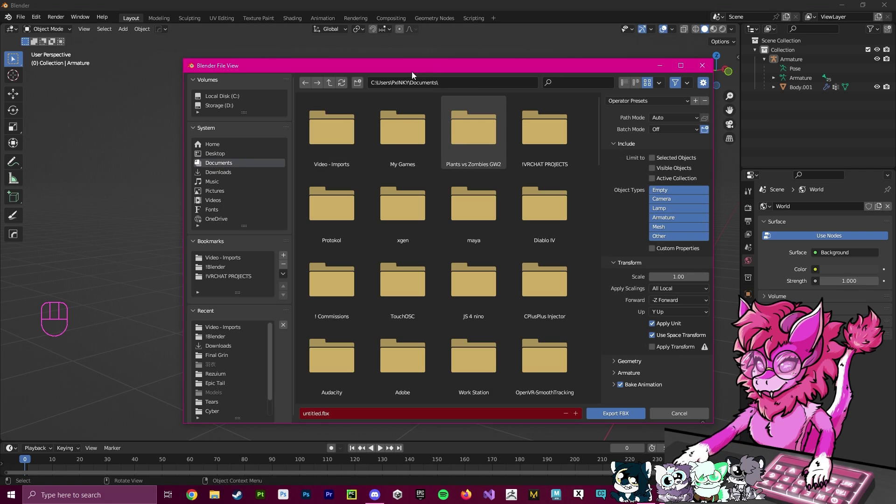
double_click(333, 129)
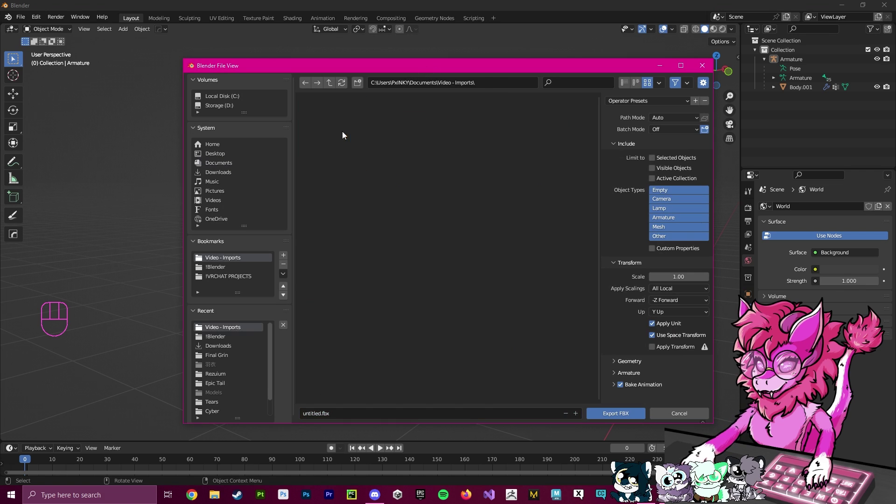
click(331, 414)
text(Wicker)
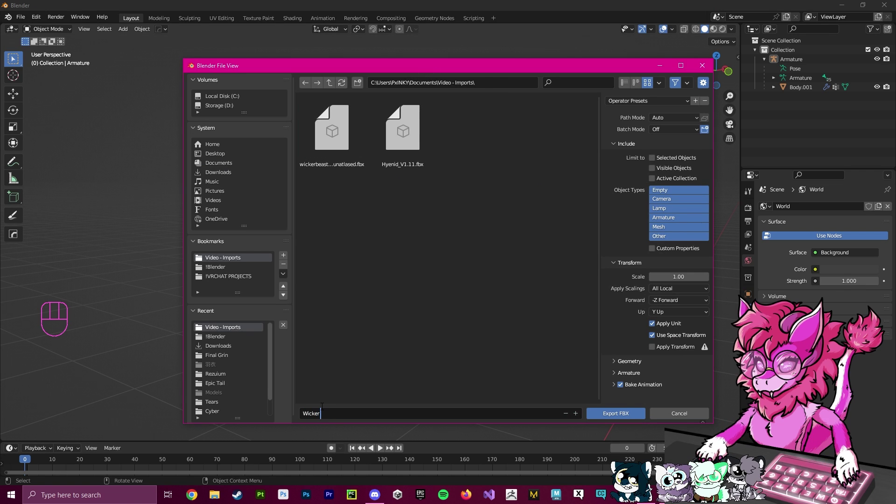
text( Hair 4)
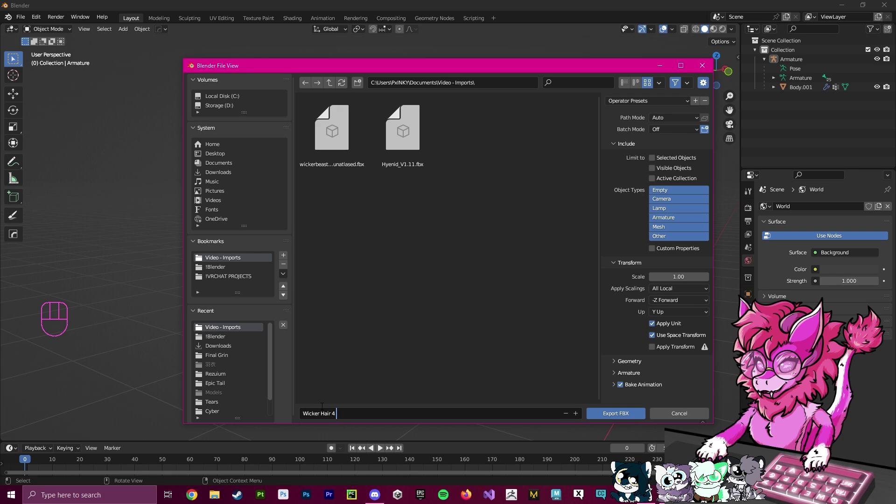
text( Hyenid)
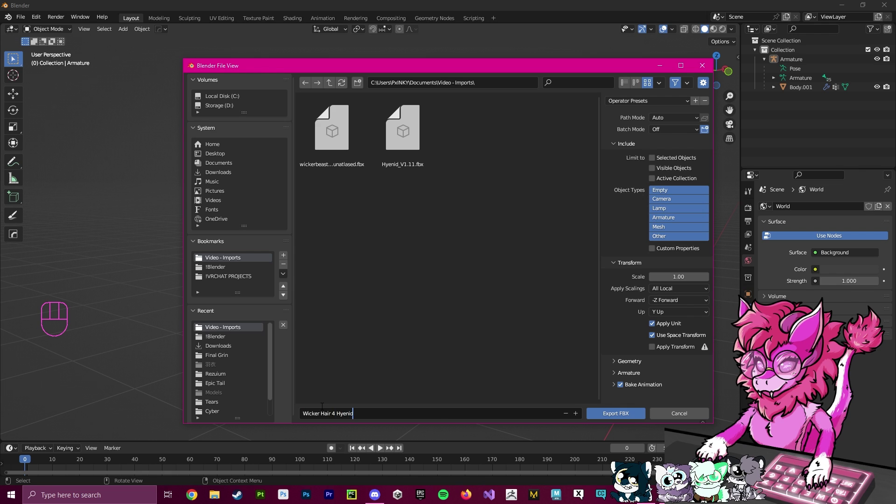
key(Return)
Disable Bake Animation, set Apply Scalings to FBX All and export the FBX file
click(619, 382)
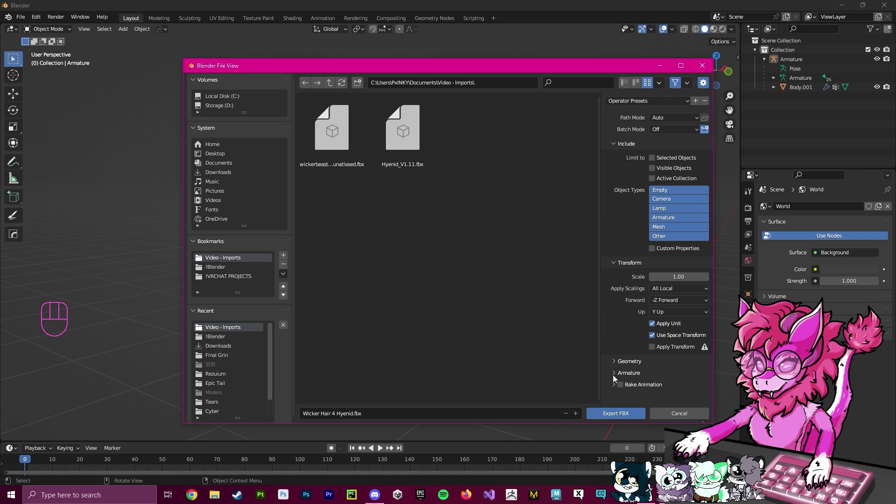
click(613, 372)
scroll(640, 369, down, 3)
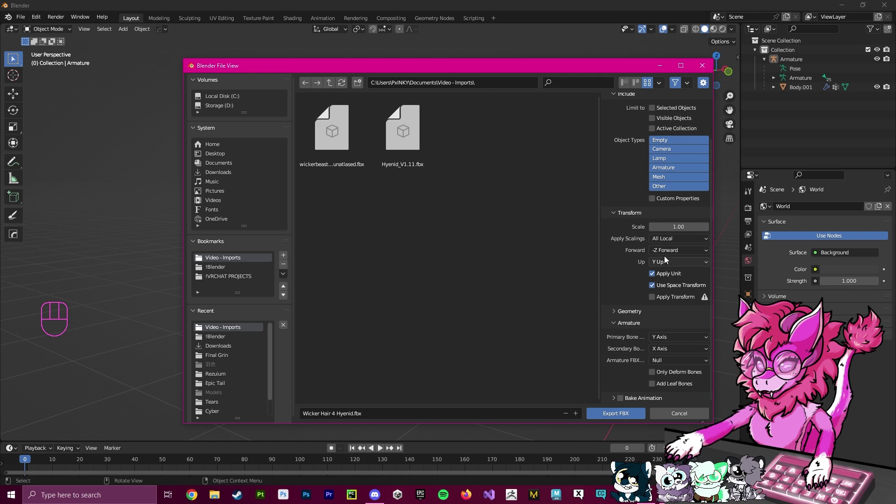
click(667, 238)
click(662, 276)
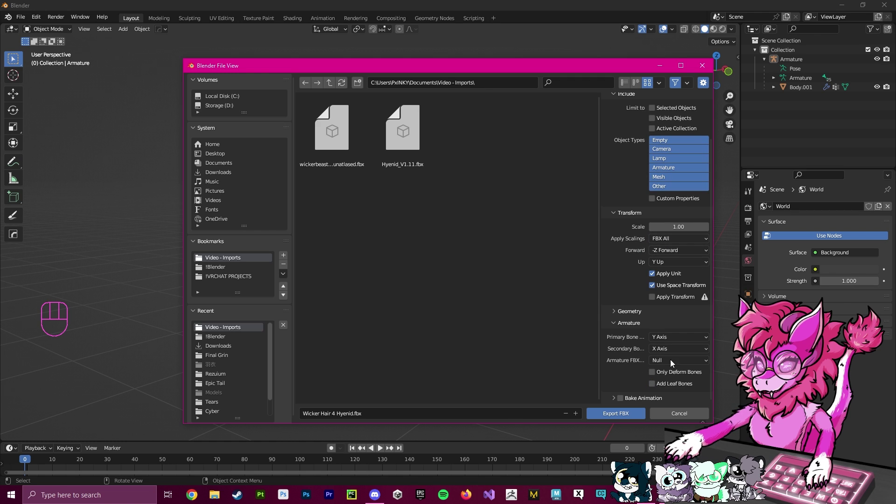
click(626, 413)
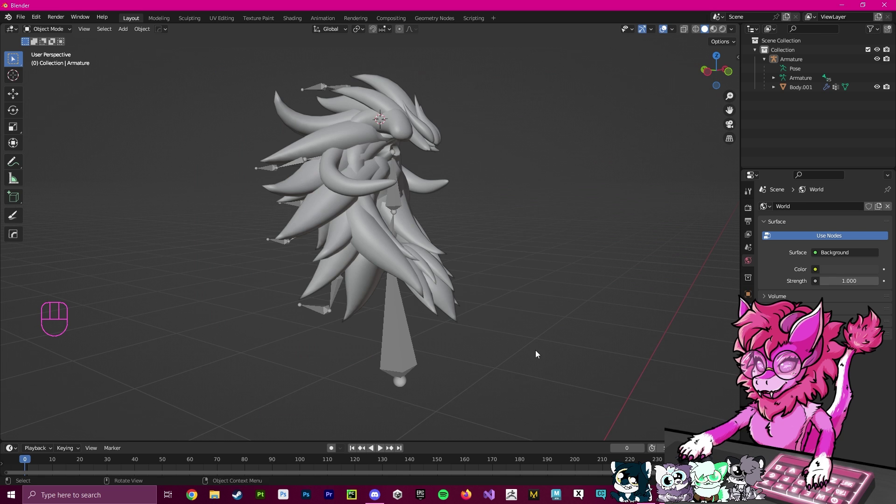
shift+middle_drag(536, 350, 540, 335)
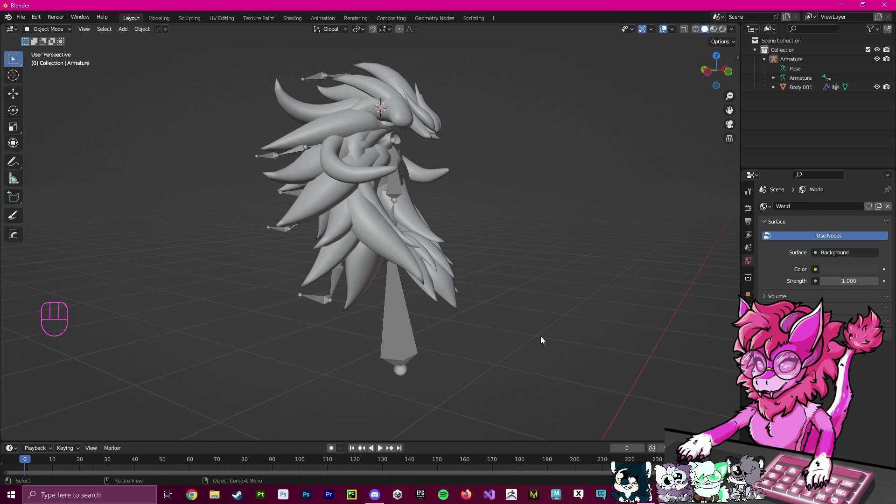
scroll(432, 200, down, 2)
shift+middle_drag(432, 164, 373, 307)
click(374, 307)
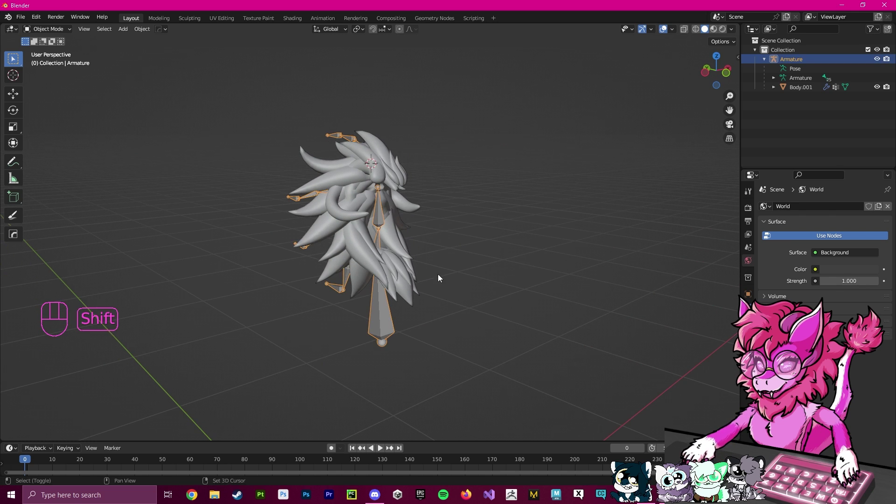
shift+middle_drag(438, 278, 622, 223)
click(526, 260)
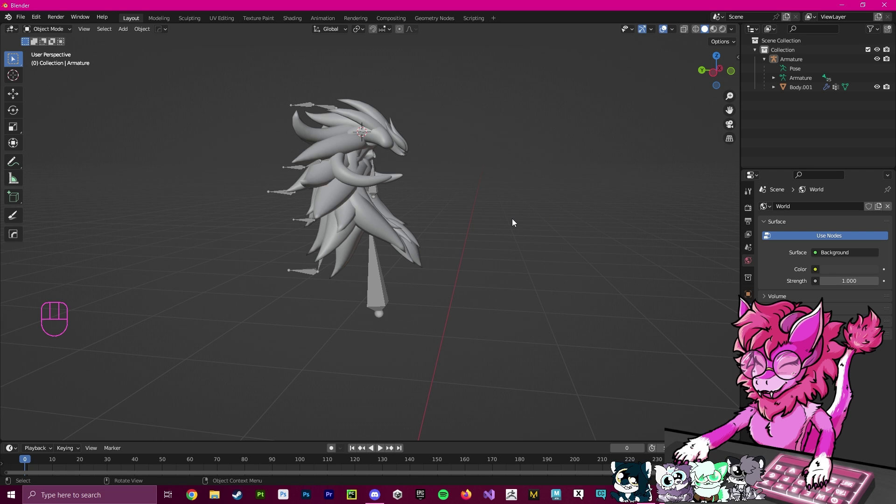
shift+middle_drag(513, 221, 561, 217)
scroll(558, 226, down, 1)
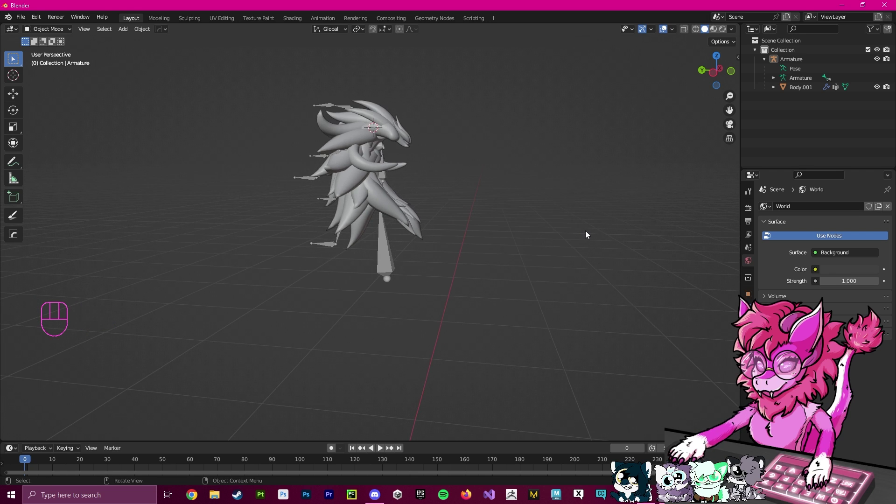